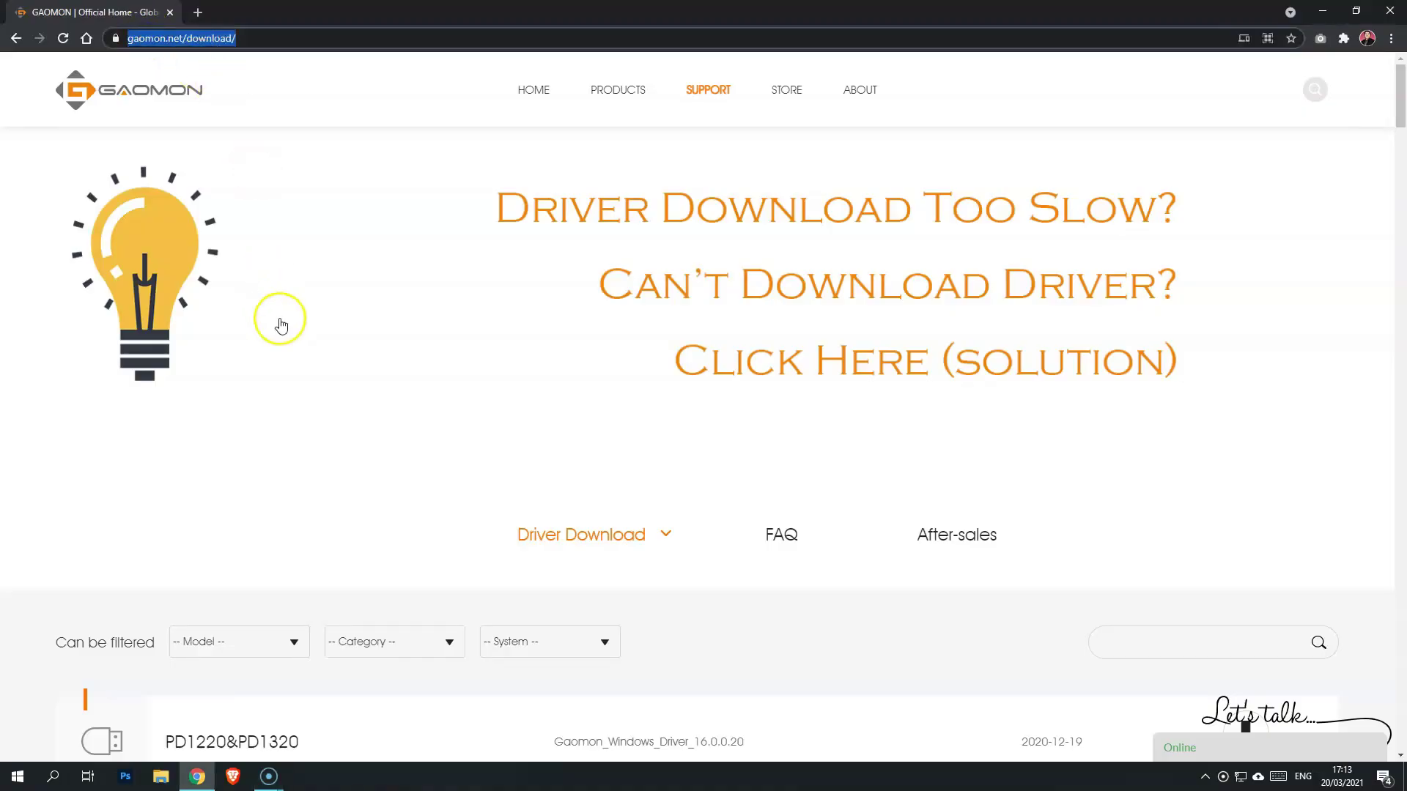
Filter the driver downloads by model S620 and download Gaomon_Windows_Driver_16.0.0.20
scroll(276, 323, down, 5)
click(256, 276)
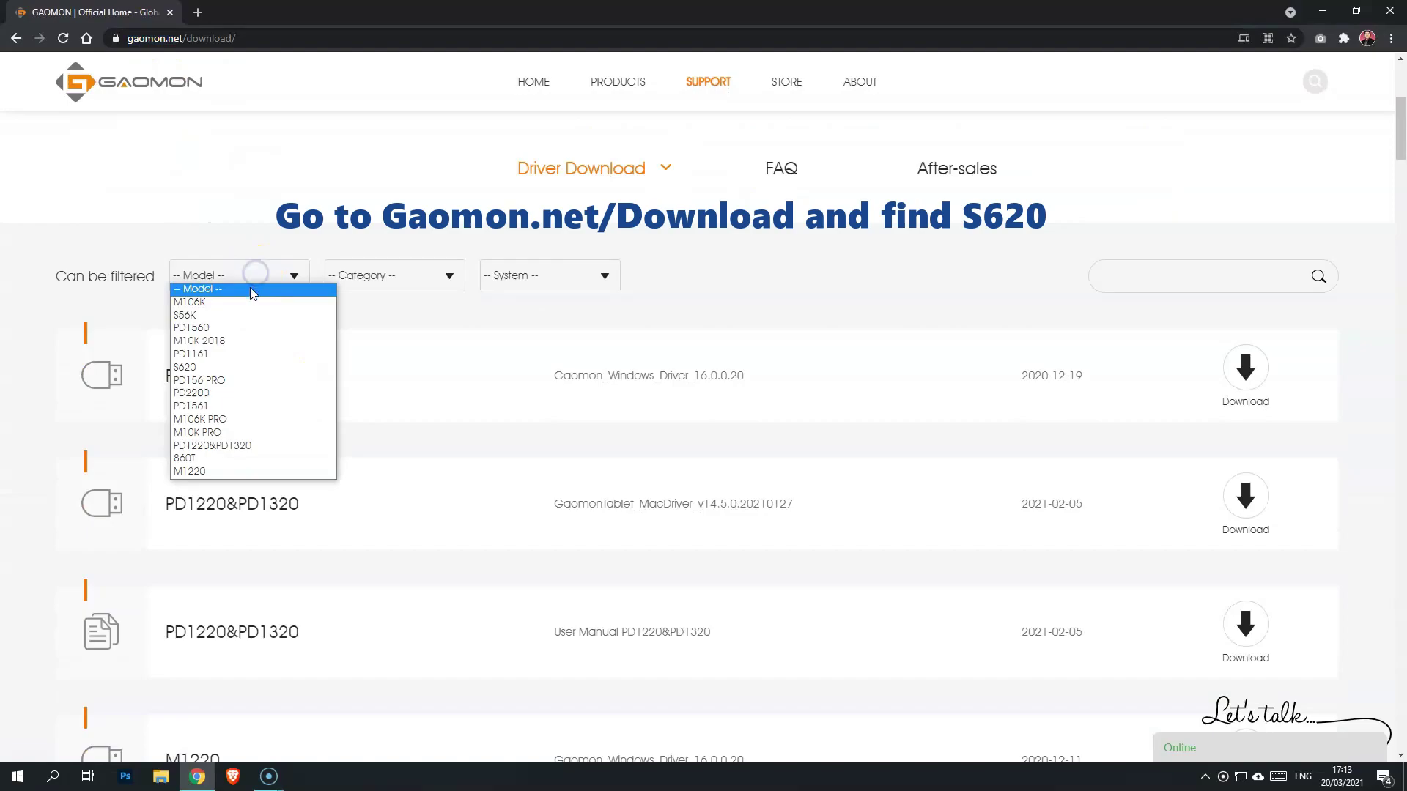
click(220, 367)
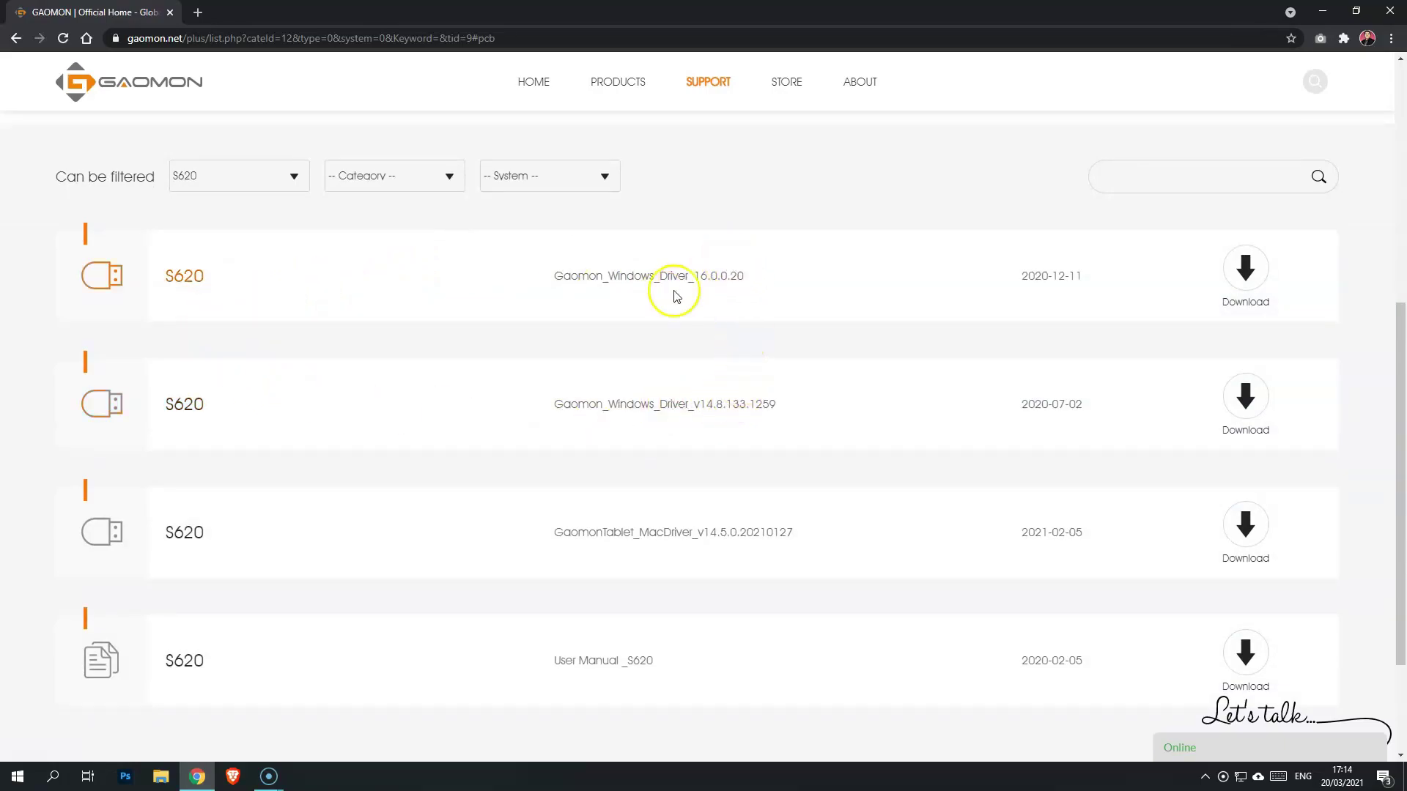
click(1250, 276)
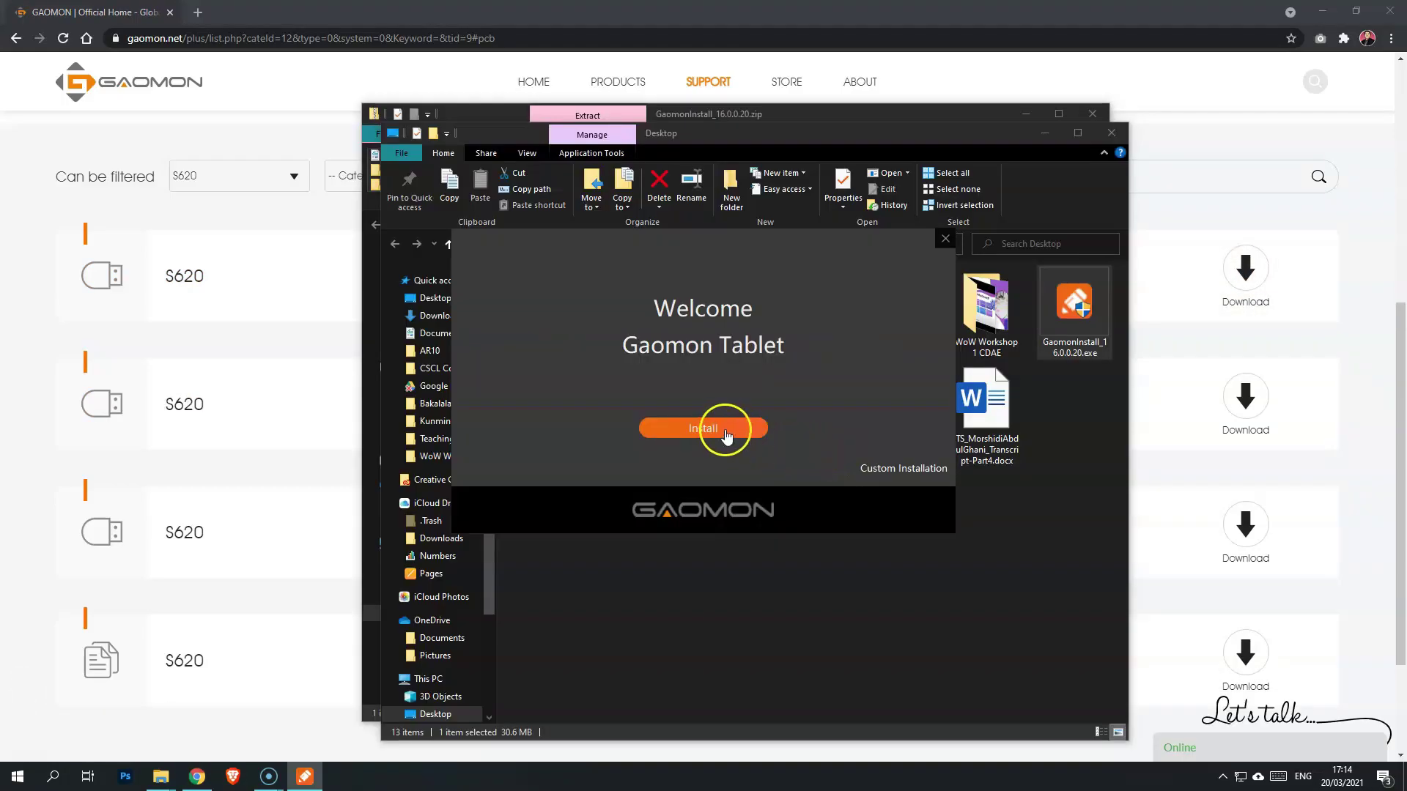
Install the Gaomon Tablet driver with the default installation, close the extra folder windows and start the driver
click(747, 427)
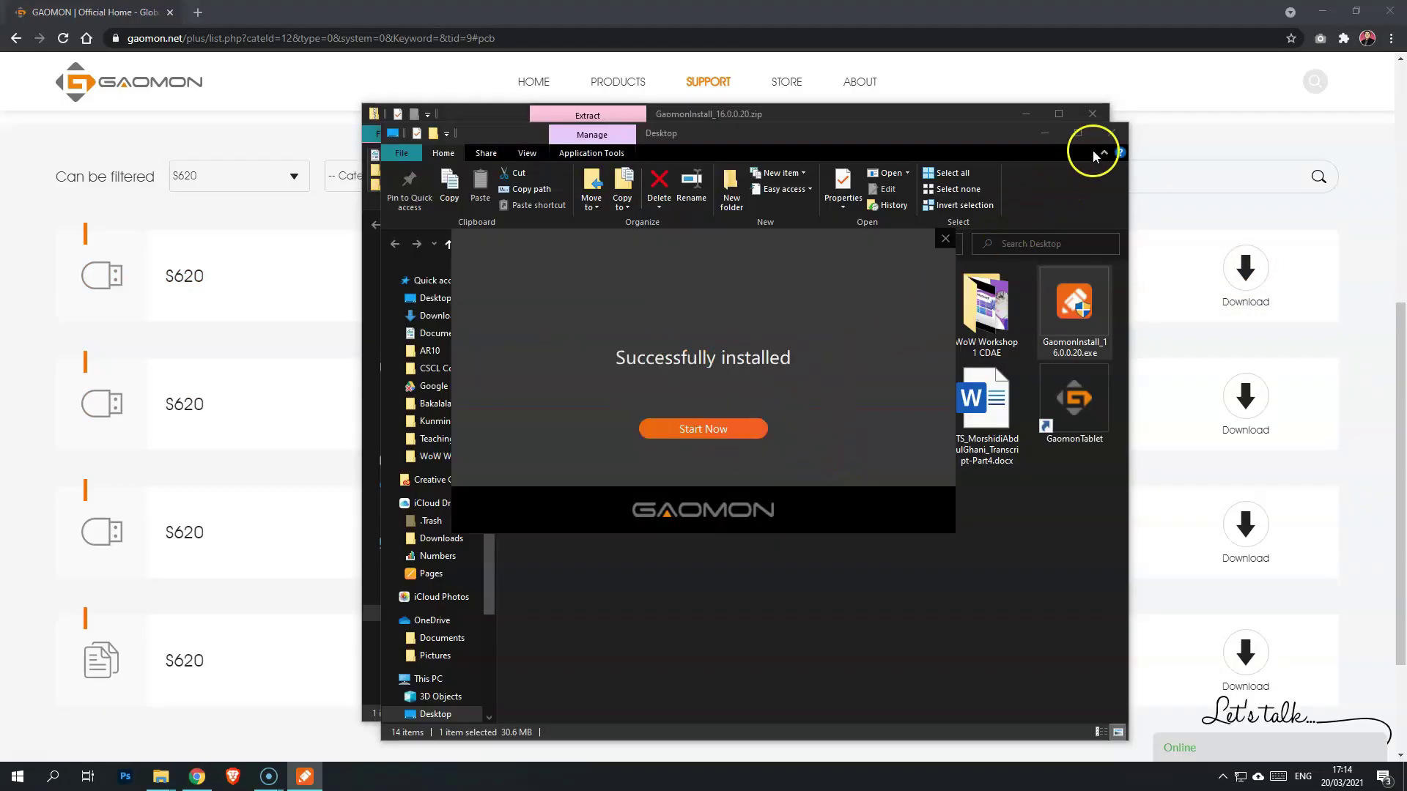
click(1108, 133)
click(1092, 115)
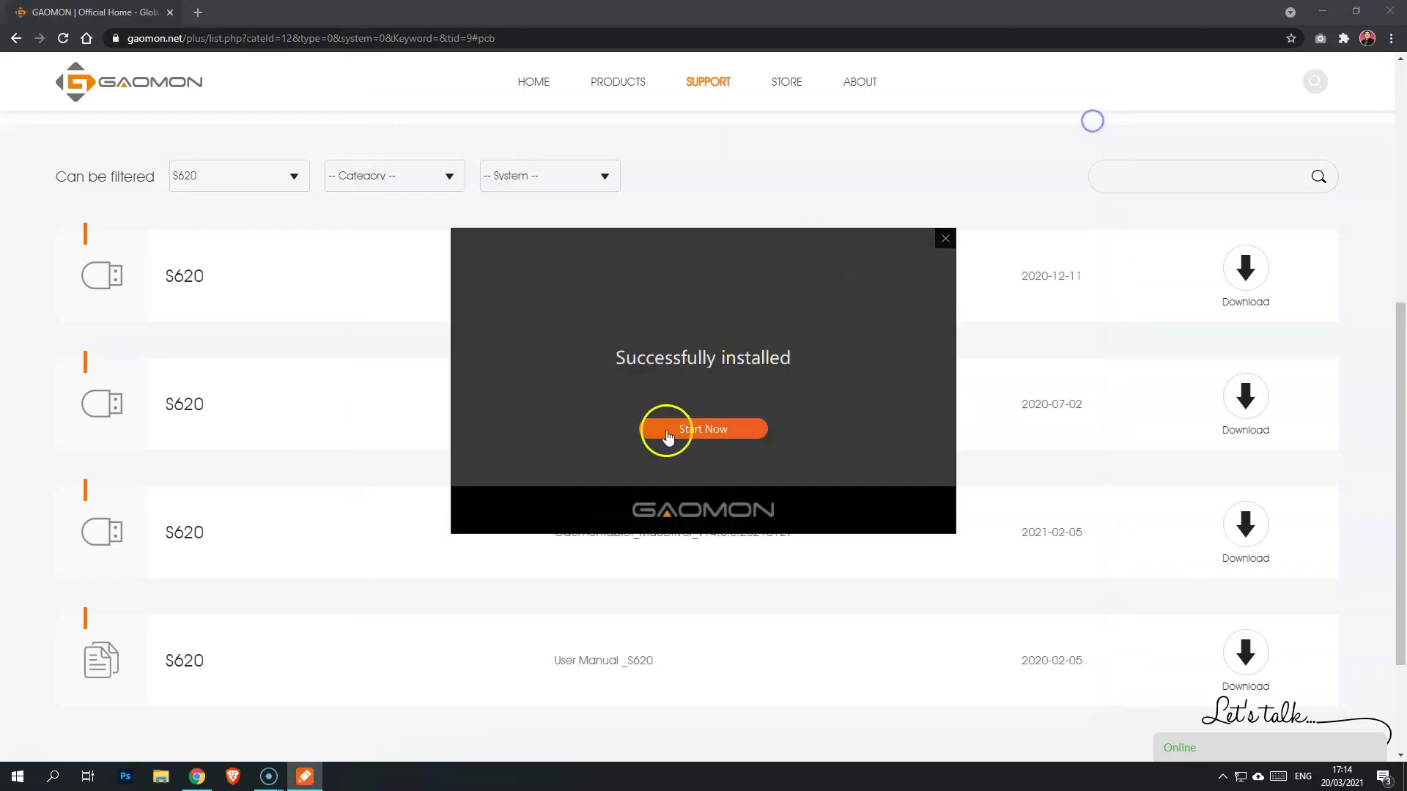
click(674, 430)
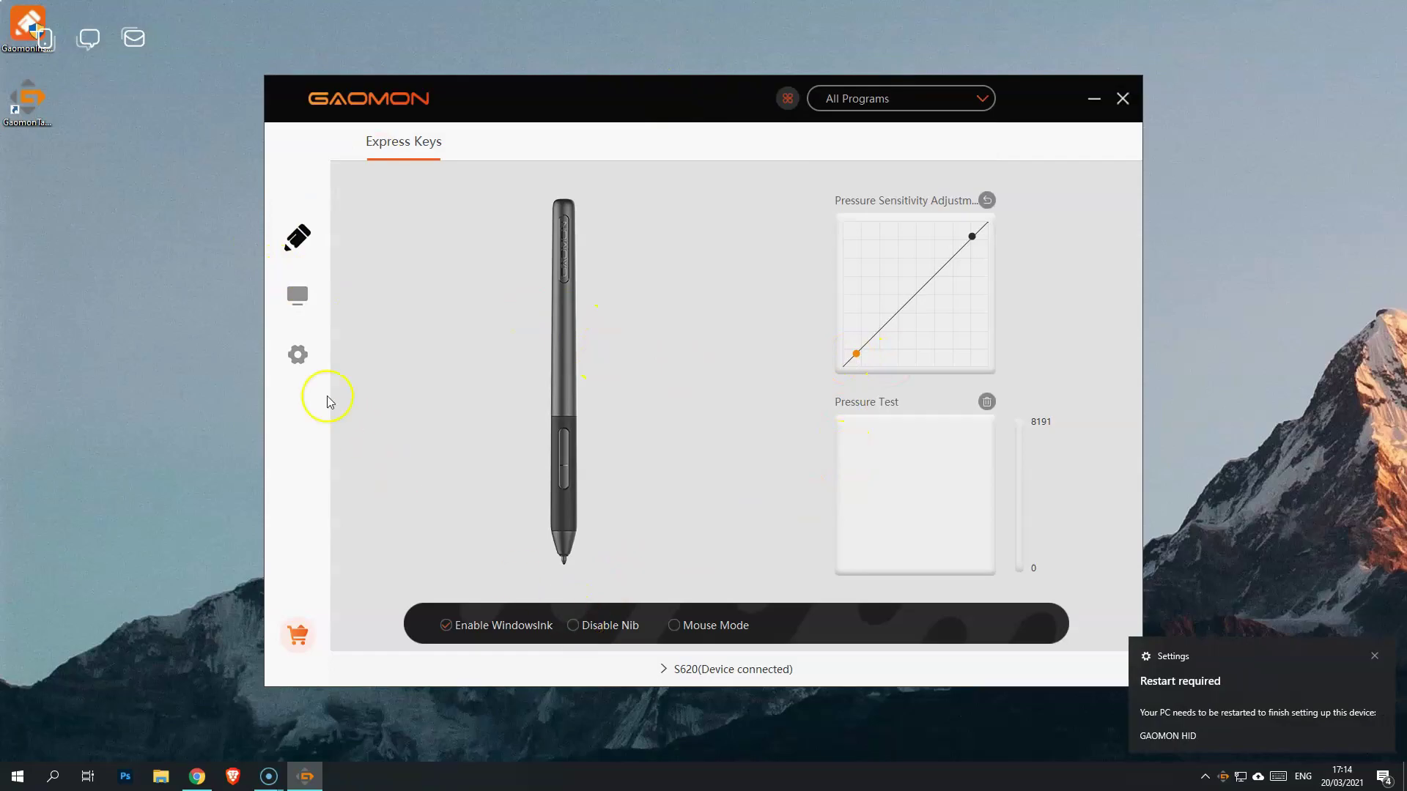
Examine the function types that can be assigned to the tablet's first and fourth express keys
click(295, 302)
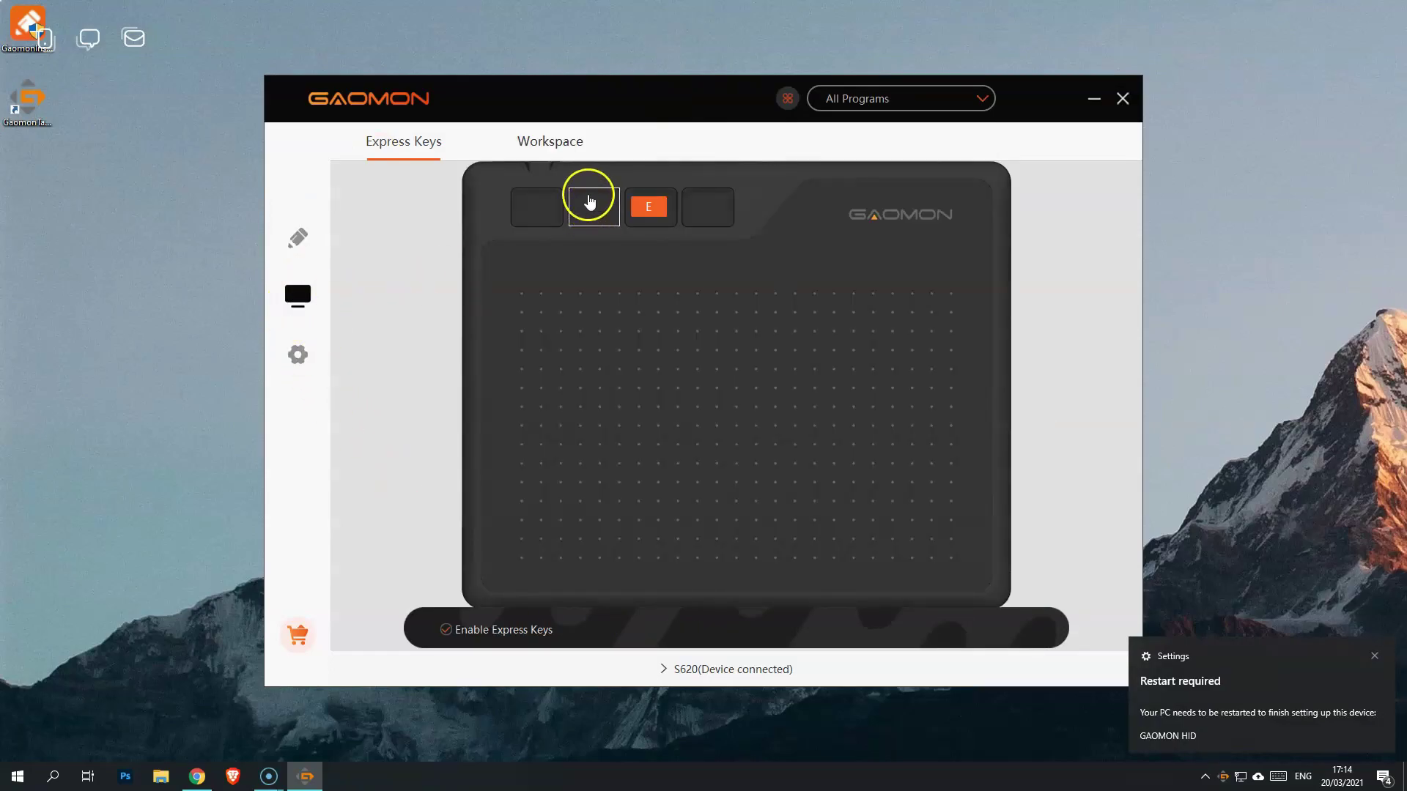
click(525, 212)
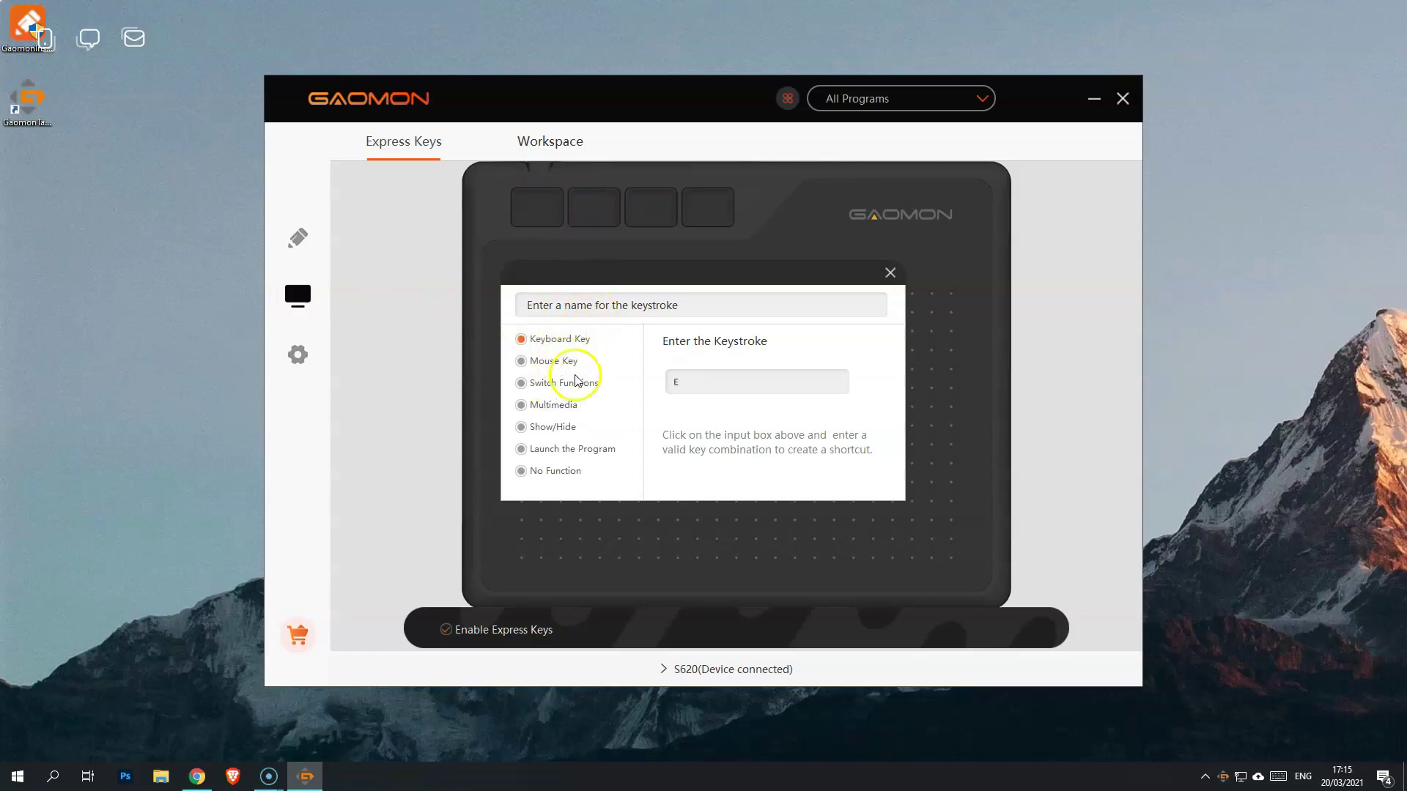
click(575, 404)
click(543, 428)
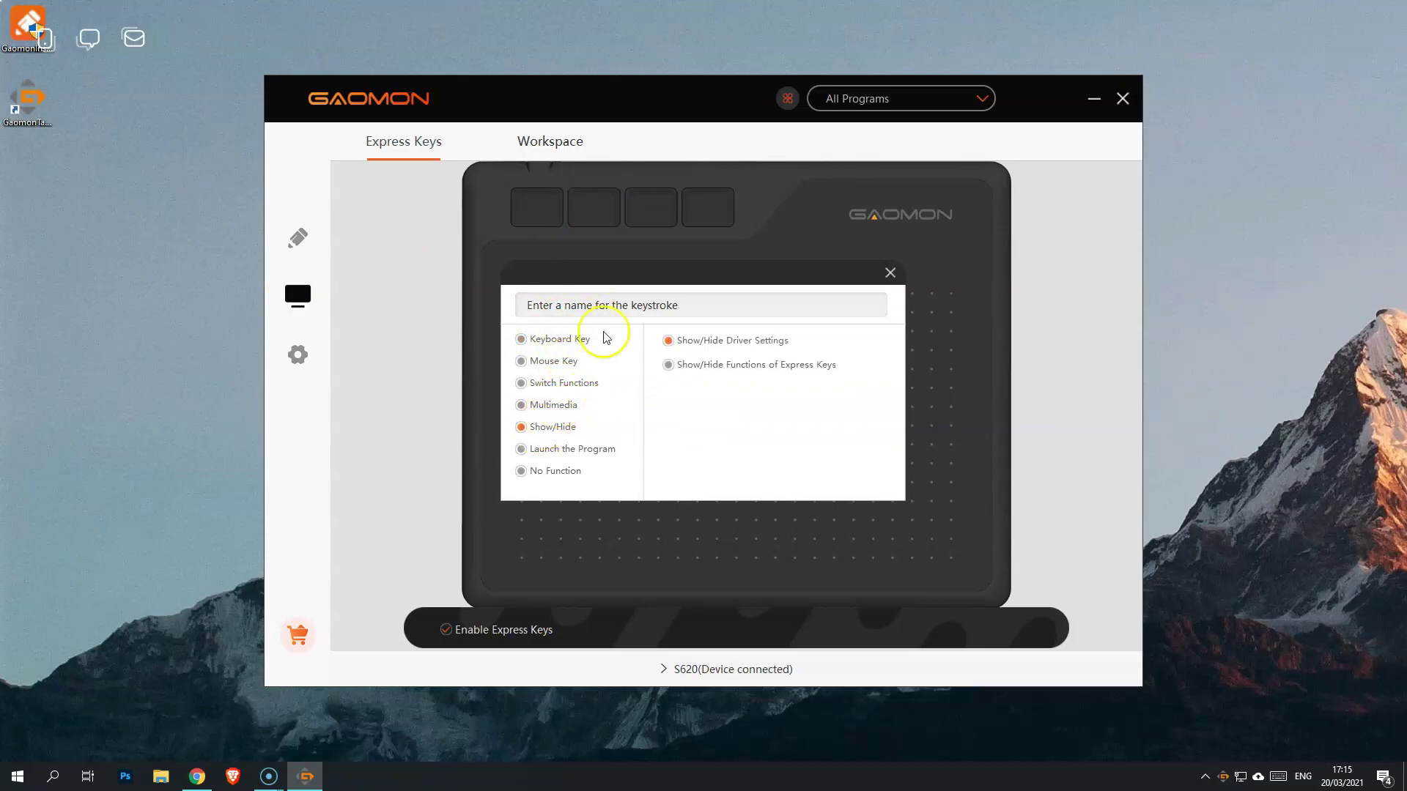
click(575, 339)
click(549, 448)
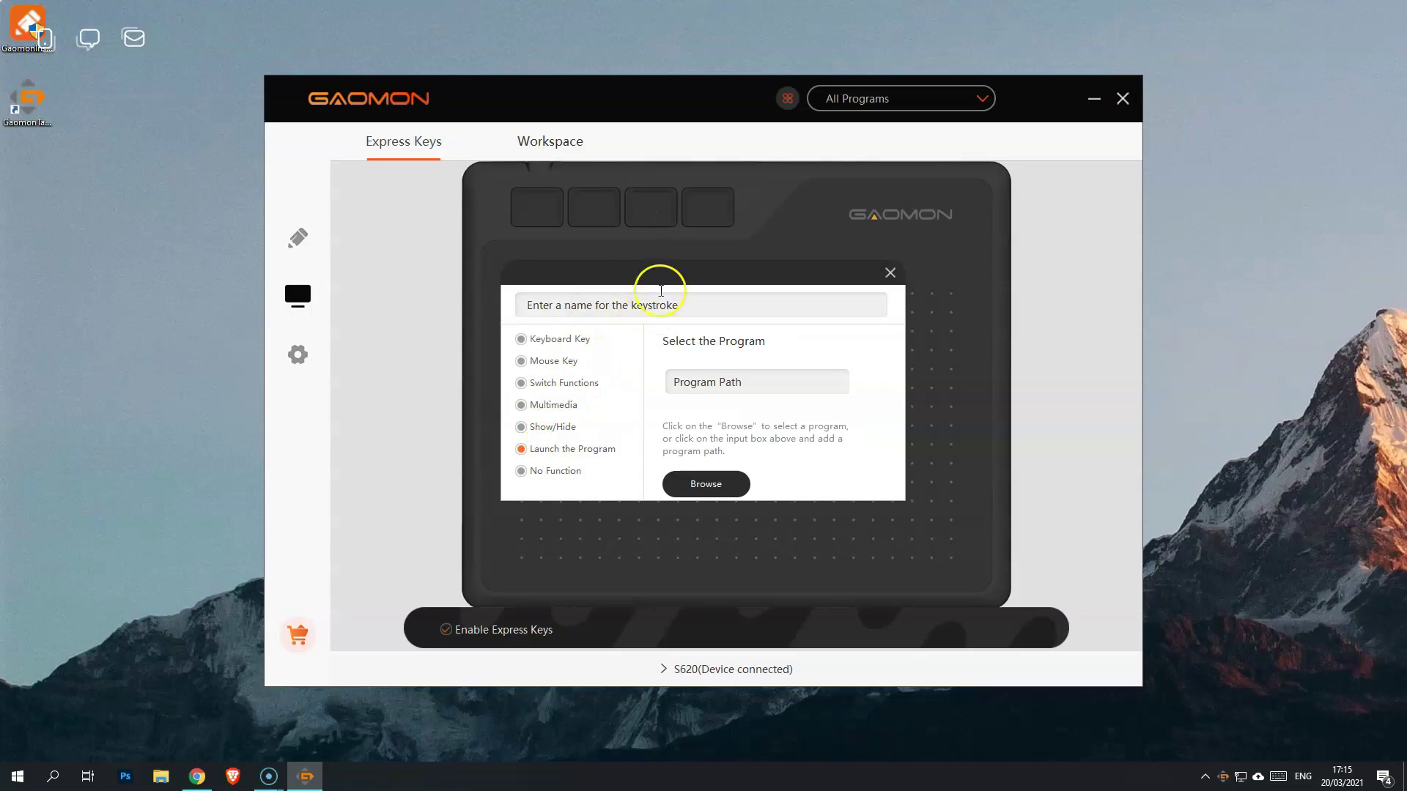
click(697, 208)
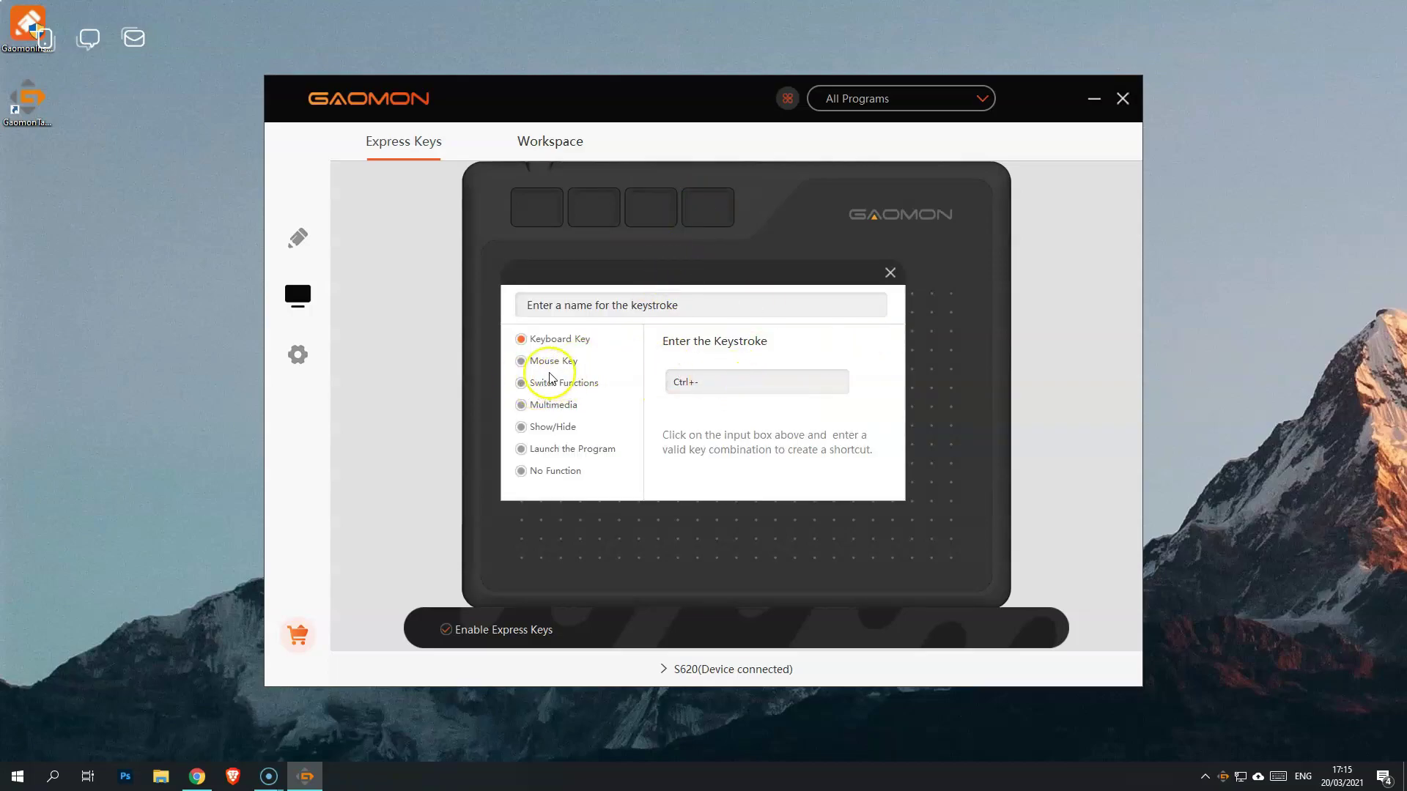
click(564, 383)
click(889, 272)
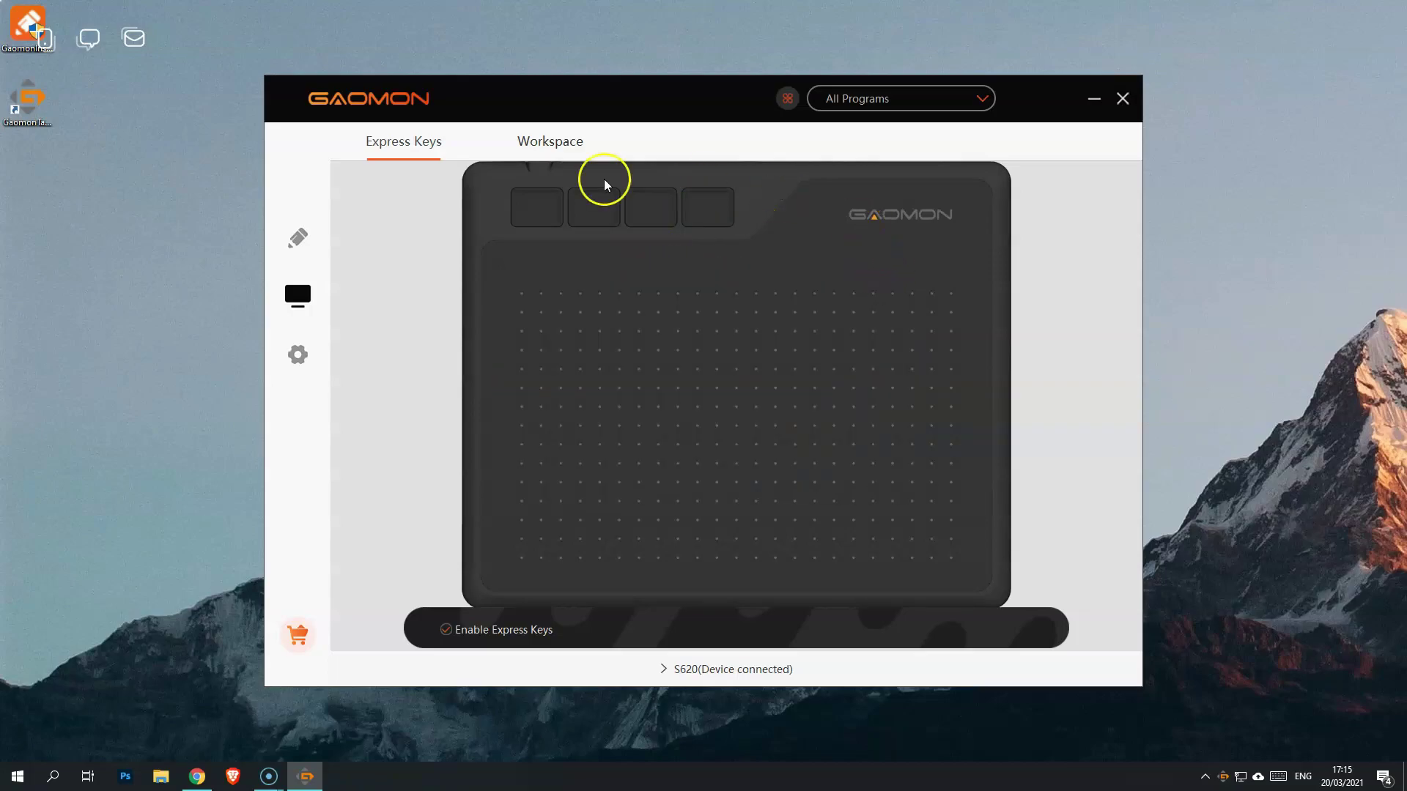
Look over the driver's general settings and pen pressure settings, and close the driver window
click(298, 355)
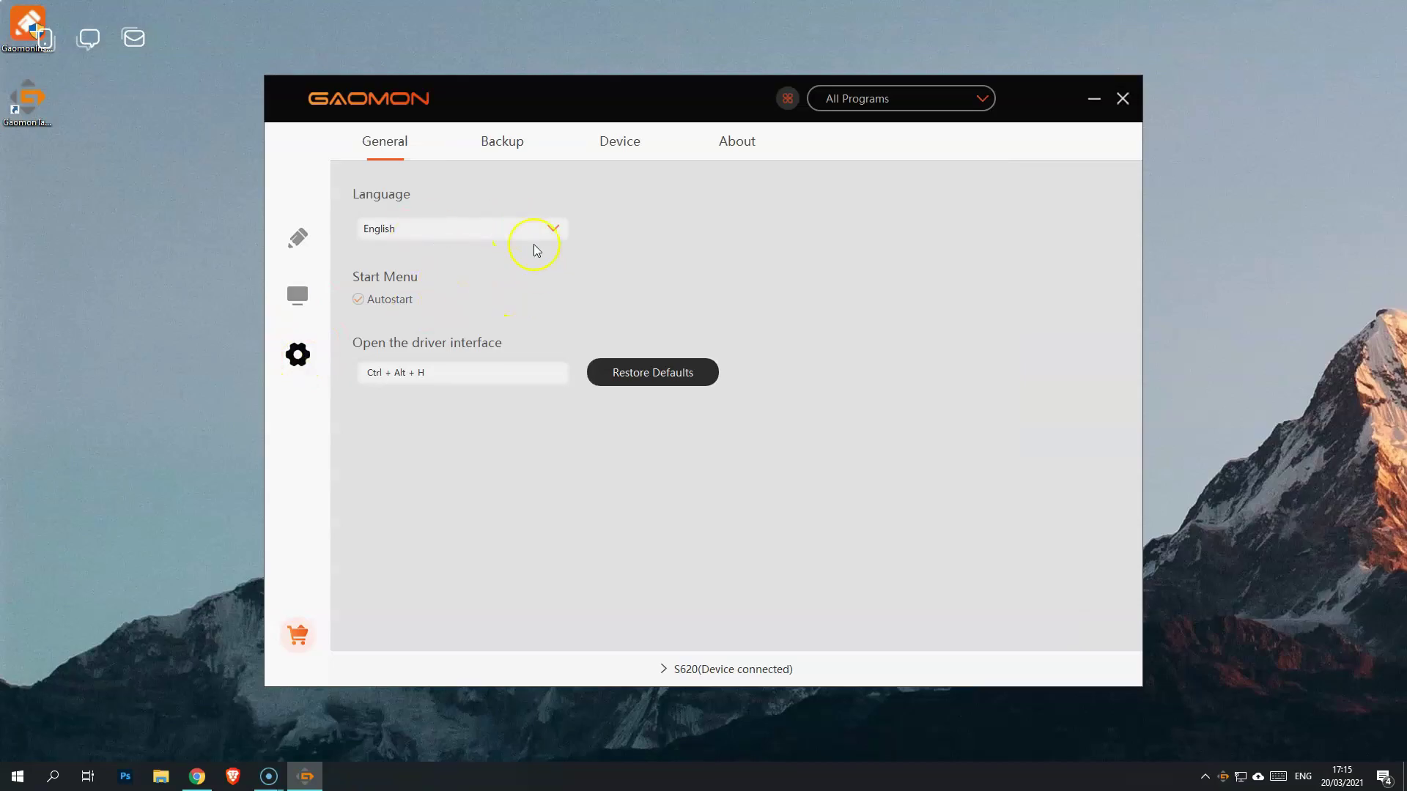
click(297, 237)
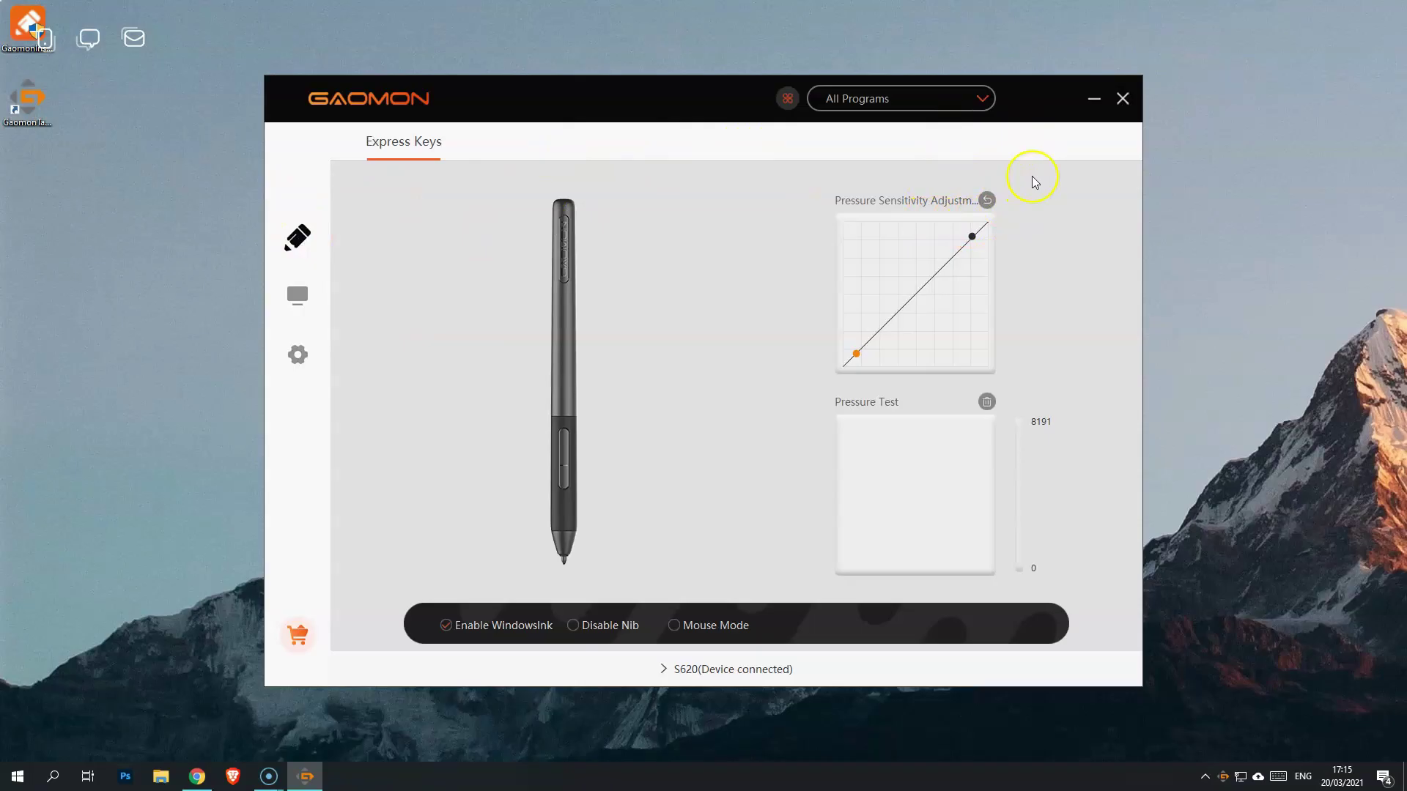
click(1122, 98)
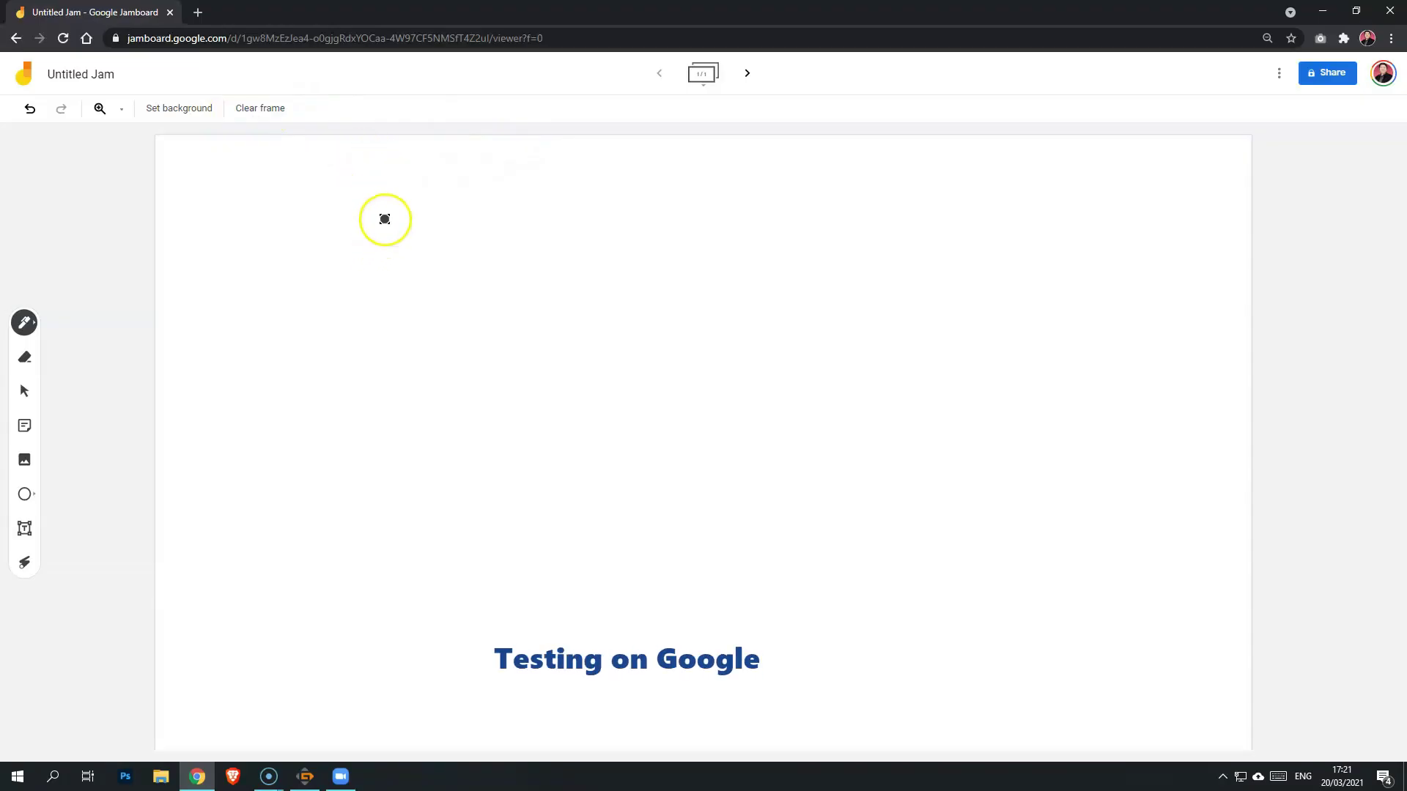
In Google Jamboard, handwrite "Hello!" in the upper part of the blank frame with the pen
mouse_move(381, 218)
mouse_down()
mouse_move(380, 288)
mouse_move(398, 292)
mouse_up()
drag(380, 257, 423, 276)
drag(427, 227, 428, 277)
mouse_move(437, 229)
mouse_down()
mouse_move(440, 273)
mouse_move(460, 273)
mouse_up()
drag(479, 232, 477, 263)
click(479, 279)
Handwrite the equation "3m + 2m = 5" below the "Hello!" greeting
mouse_move(415, 346)
mouse_down()
mouse_move(419, 388)
mouse_move(480, 387)
mouse_move(524, 363)
mouse_up()
mouse_move(515, 352)
mouse_down()
mouse_move(512, 385)
mouse_move(648, 355)
mouse_up()
drag(632, 365, 682, 371)
drag(686, 333, 716, 329)
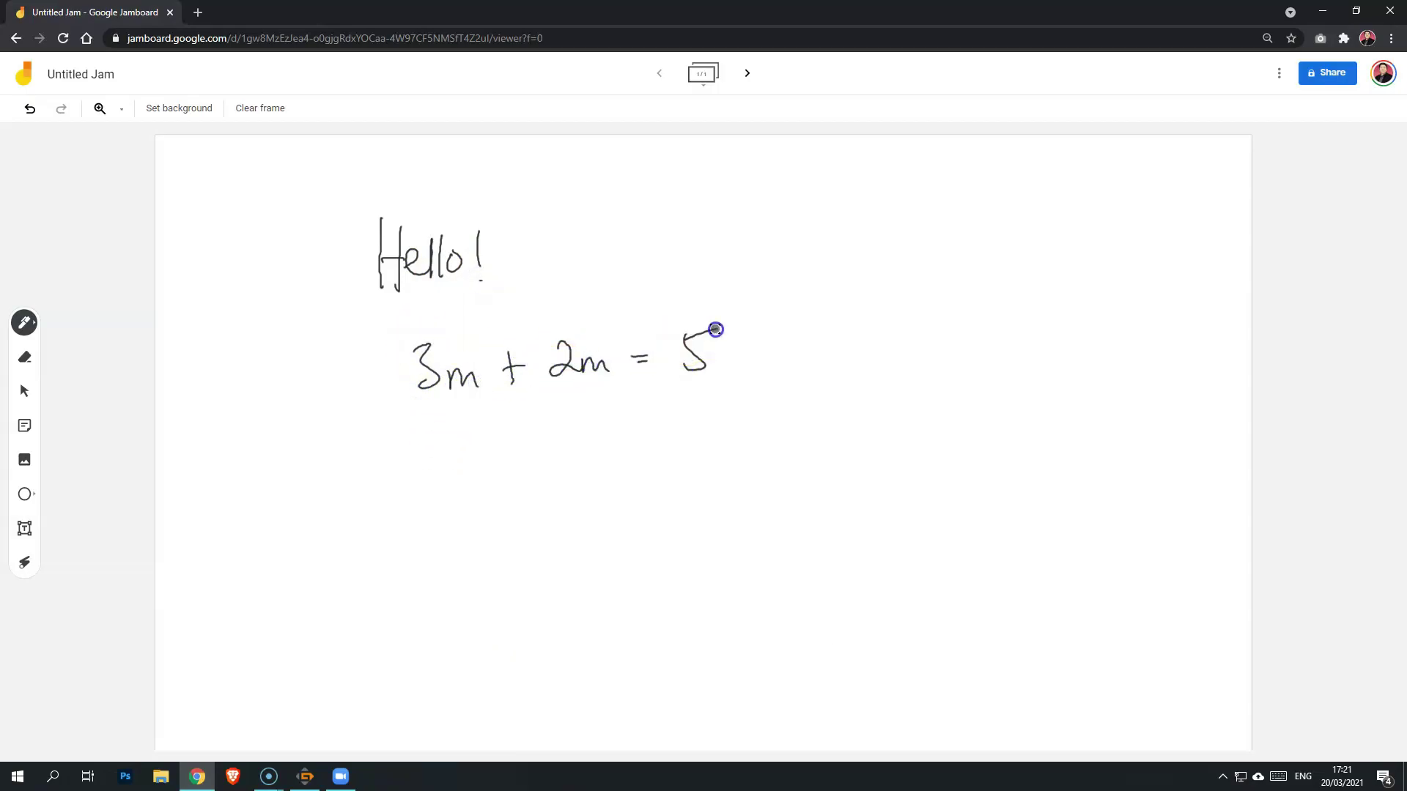
Handwrite the solution lines "5m = 5" and "m = 1" below the equation, ending with a small star-like mark
drag(565, 427, 561, 474)
mouse_move(564, 426)
mouse_down()
mouse_move(595, 430)
mouse_move(628, 476)
mouse_move(655, 463)
mouse_move(685, 475)
mouse_up()
drag(704, 425, 722, 421)
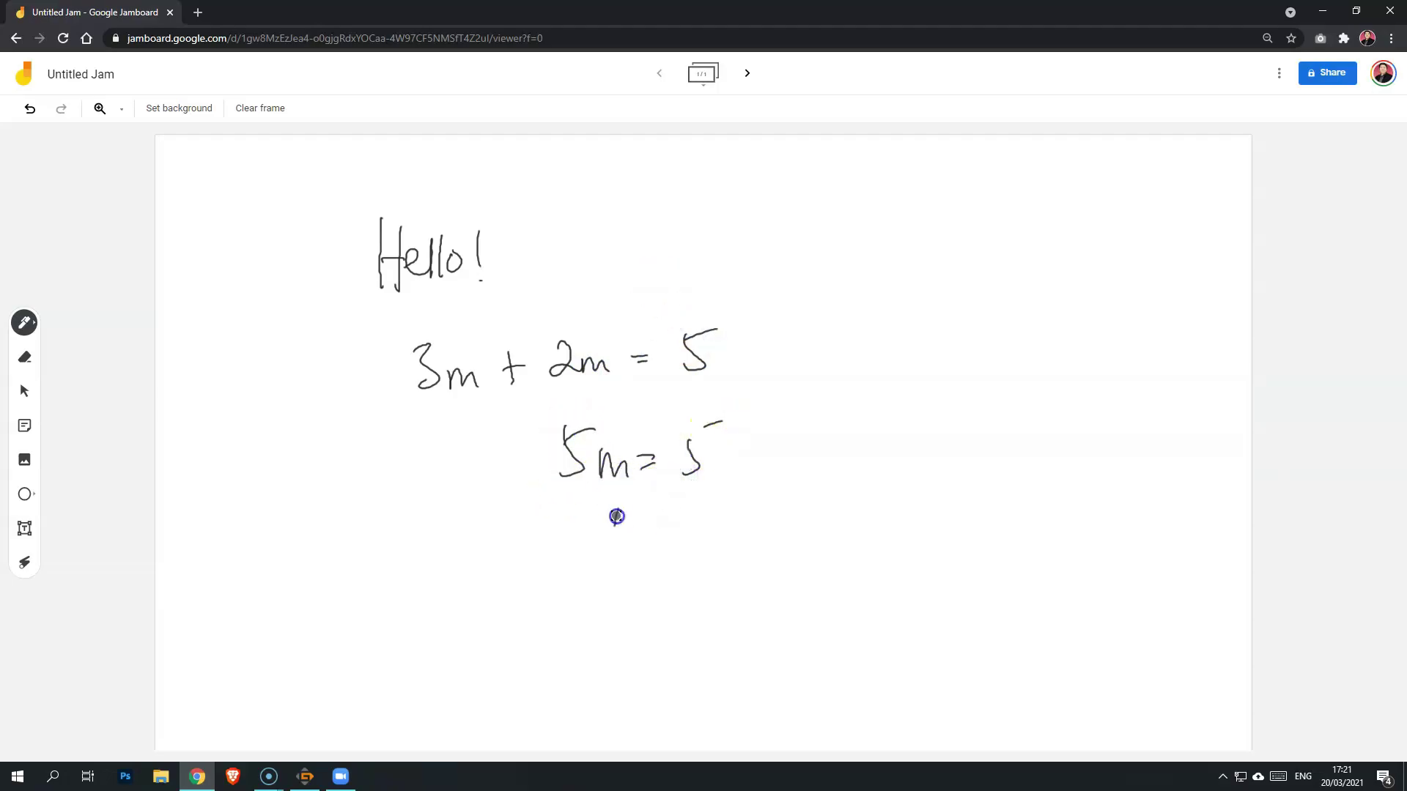
drag(613, 540, 672, 518)
mouse_move(654, 533)
mouse_down()
mouse_move(704, 546)
mouse_move(748, 584)
mouse_move(765, 566)
mouse_move(747, 599)
mouse_up()
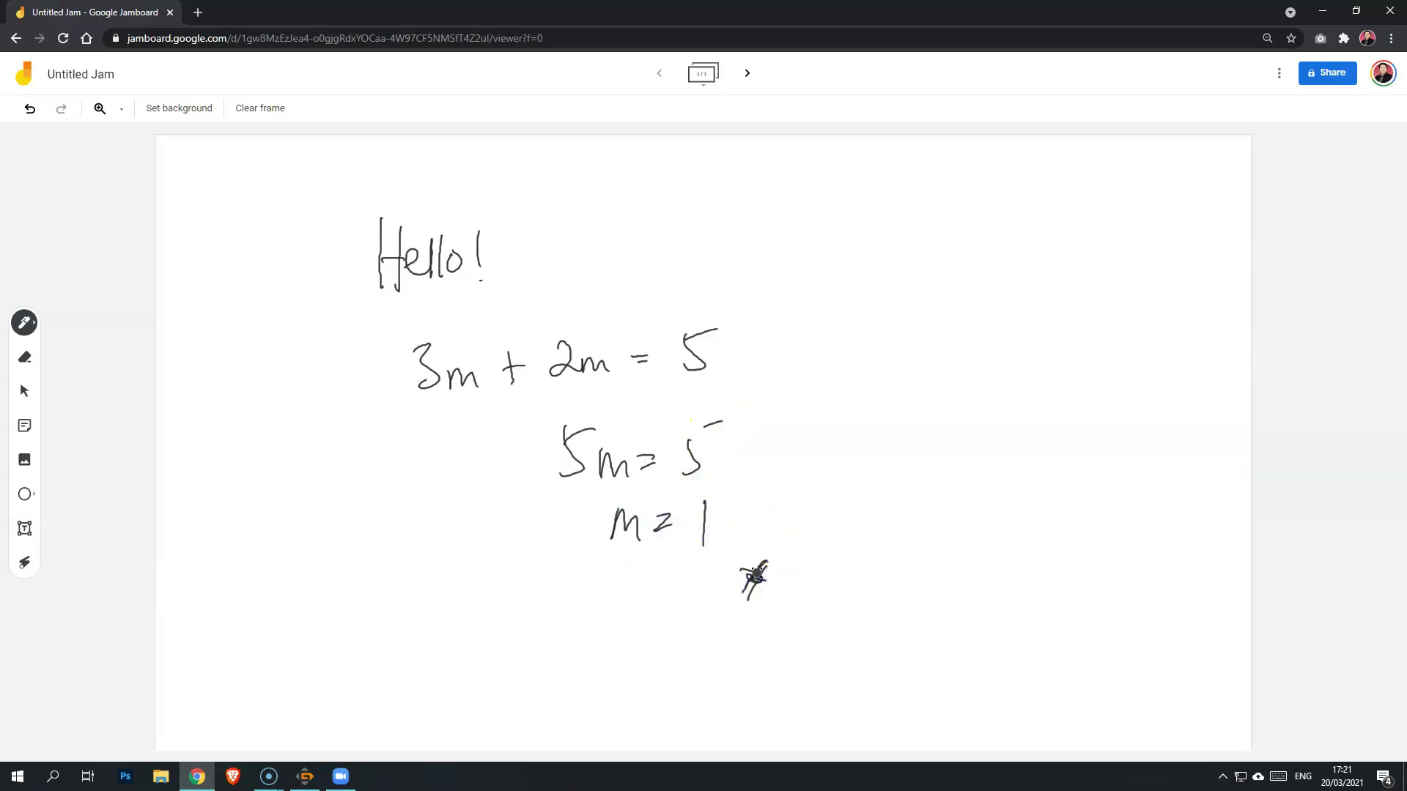
Draw a tree with a scalloped crown and tapered trunk beside the equations, standing on a long ground line
mouse_move(913, 296)
mouse_down()
mouse_move(882, 264)
mouse_move(951, 182)
mouse_move(1040, 229)
mouse_move(994, 313)
mouse_move(975, 320)
mouse_up()
mouse_move(955, 276)
mouse_down()
mouse_move(906, 443)
mouse_move(981, 437)
mouse_up()
drag(825, 440, 1183, 442)
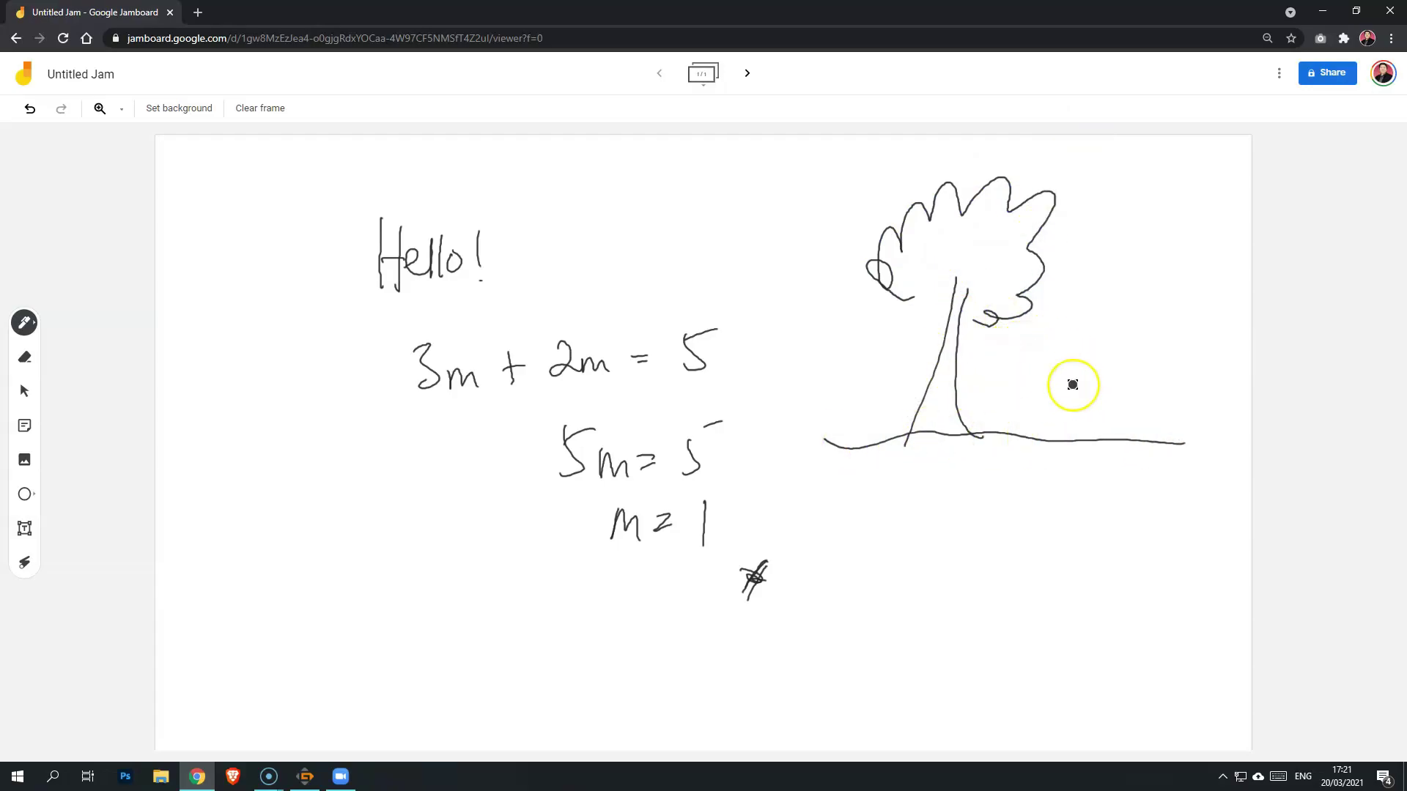
Sketch a small house with a pitched roof and arched door beside the tree, adding a short second ground stroke
drag(1117, 260, 1052, 320)
mouse_move(1105, 281)
mouse_down()
mouse_move(1121, 339)
mouse_move(1187, 262)
mouse_up()
mouse_move(1175, 270)
mouse_down()
mouse_move(1187, 289)
mouse_move(1110, 313)
mouse_move(1187, 403)
mouse_up()
drag(1201, 336, 1178, 405)
mouse_move(1093, 310)
mouse_down()
mouse_move(1133, 408)
mouse_move(1172, 405)
mouse_move(1166, 388)
mouse_up()
drag(1089, 368, 1108, 407)
drag(1014, 426, 1131, 432)
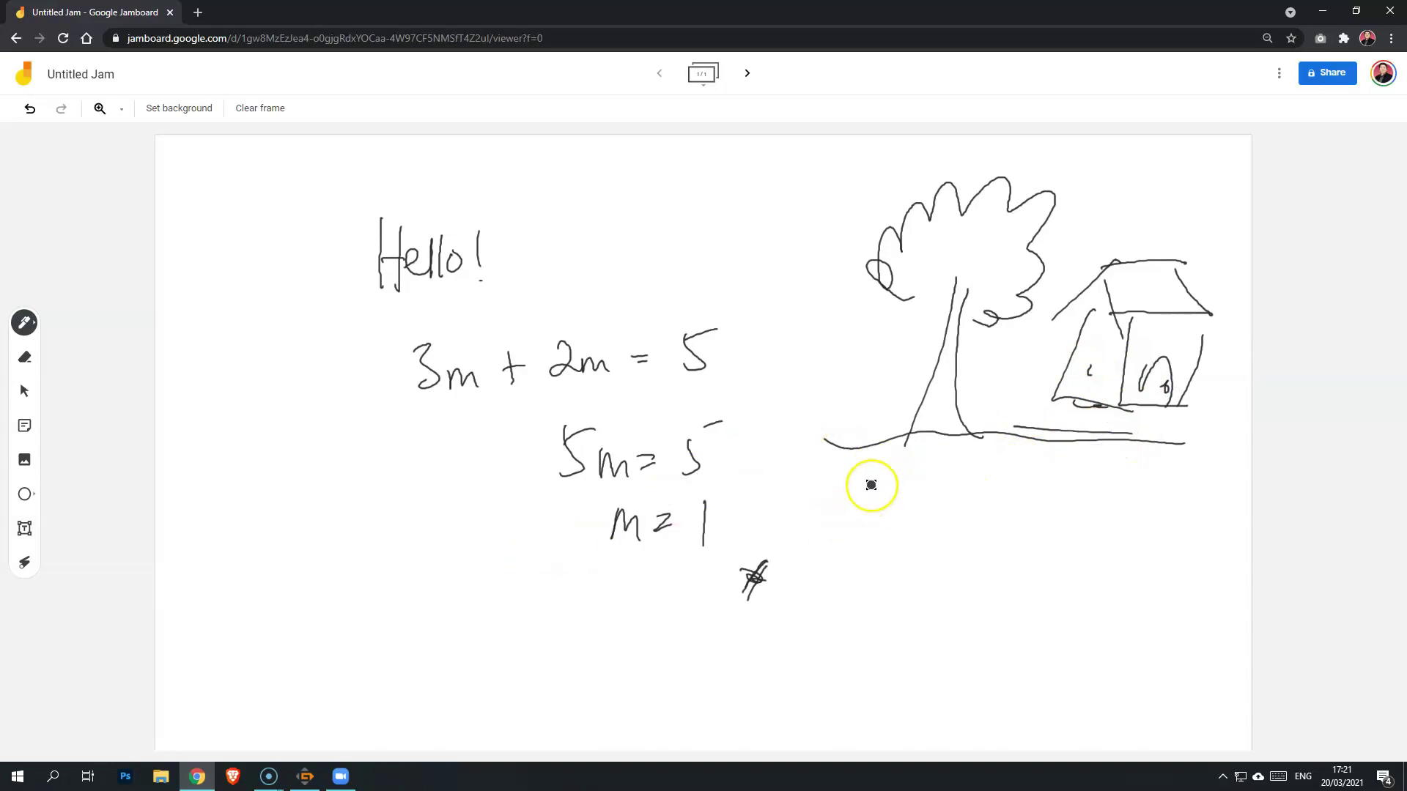
Draw two short marks and one longer stroke below the tree's ground line
drag(870, 484, 863, 496)
drag(902, 487, 907, 496)
mouse_move(822, 559)
mouse_down()
mouse_move(930, 532)
mouse_move(885, 595)
mouse_up()
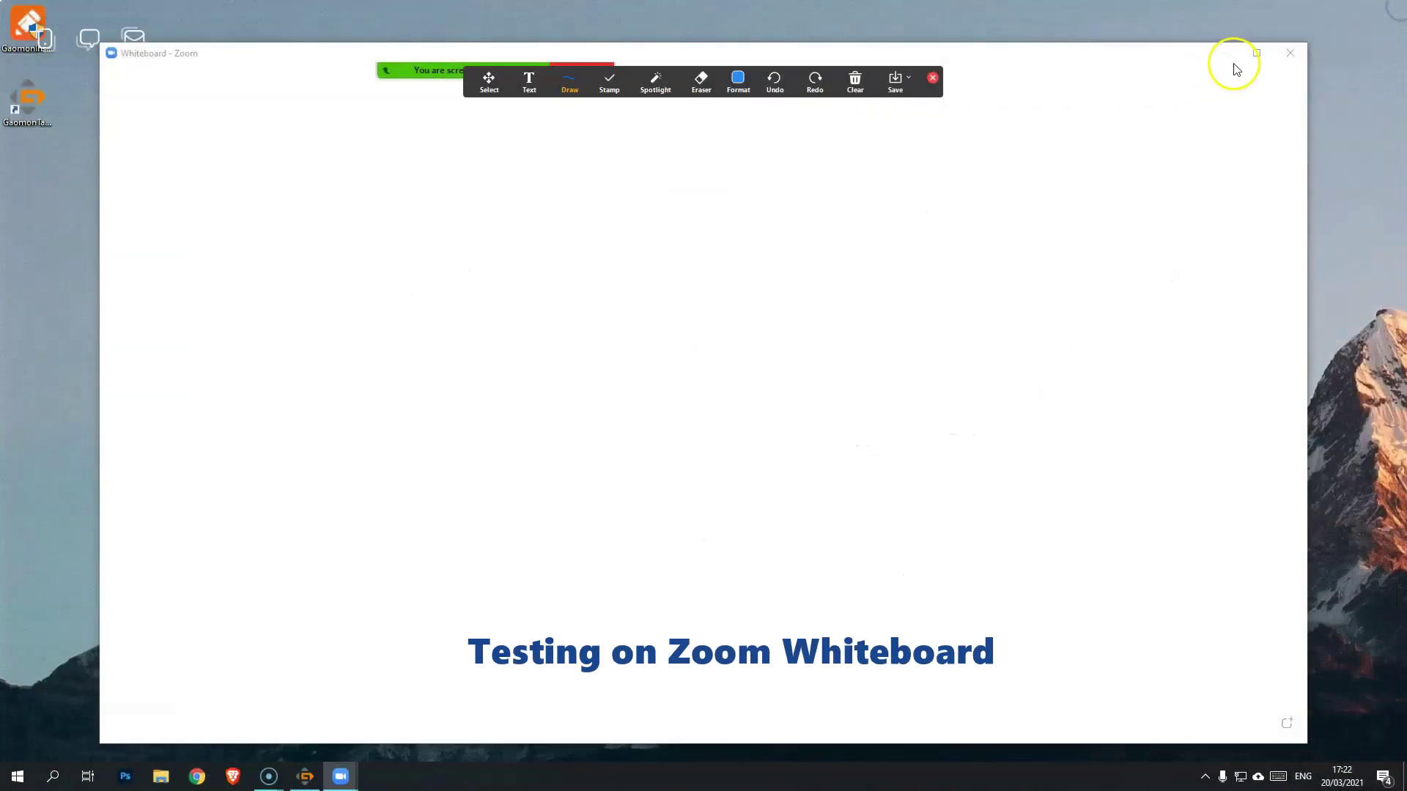
Maximize the Zoom whiteboard and handwrite "Testing" and "Zoom", underlining both words
click(1256, 53)
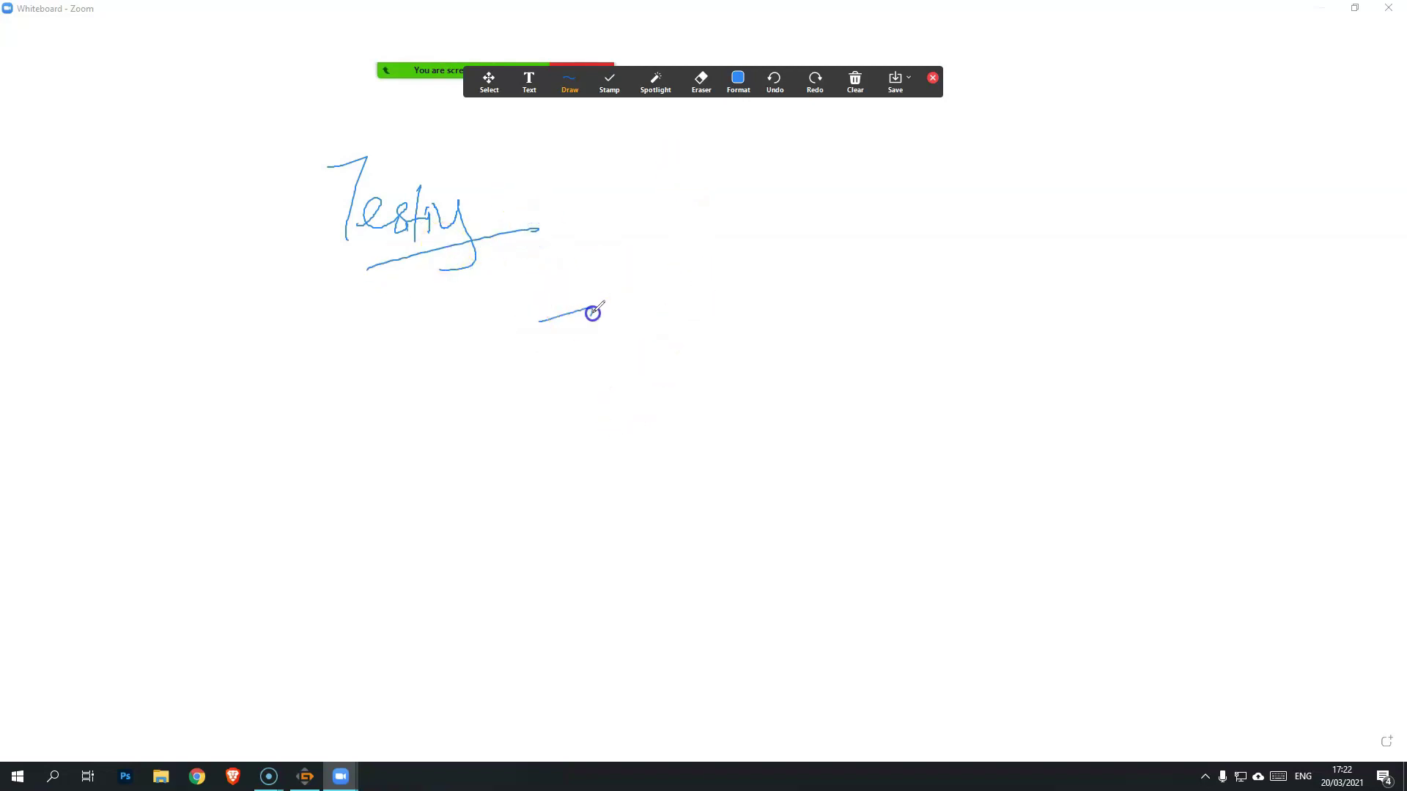
mouse_move(592, 313)
mouse_down()
mouse_move(606, 364)
mouse_move(684, 366)
mouse_up()
drag(568, 419, 740, 408)
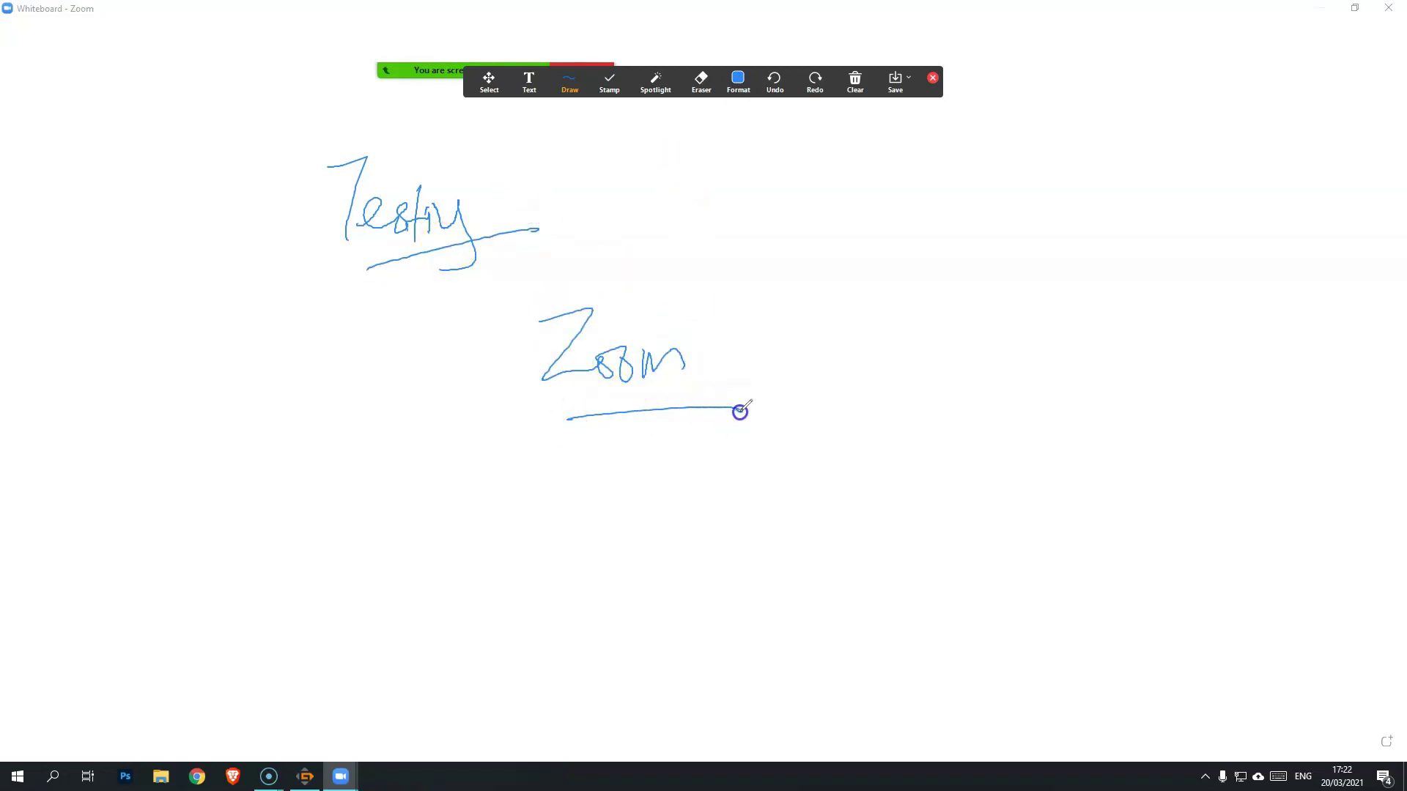
Handwrite "5+5=10" enclosed in an ellipse beside the words, and "Pretty good!" beneath them
mouse_move(791, 240)
mouse_down()
mouse_move(787, 279)
mouse_move(936, 271)
mouse_move(969, 290)
mouse_move(998, 253)
mouse_up()
mouse_move(804, 308)
mouse_down()
mouse_move(766, 310)
mouse_move(903, 354)
mouse_up()
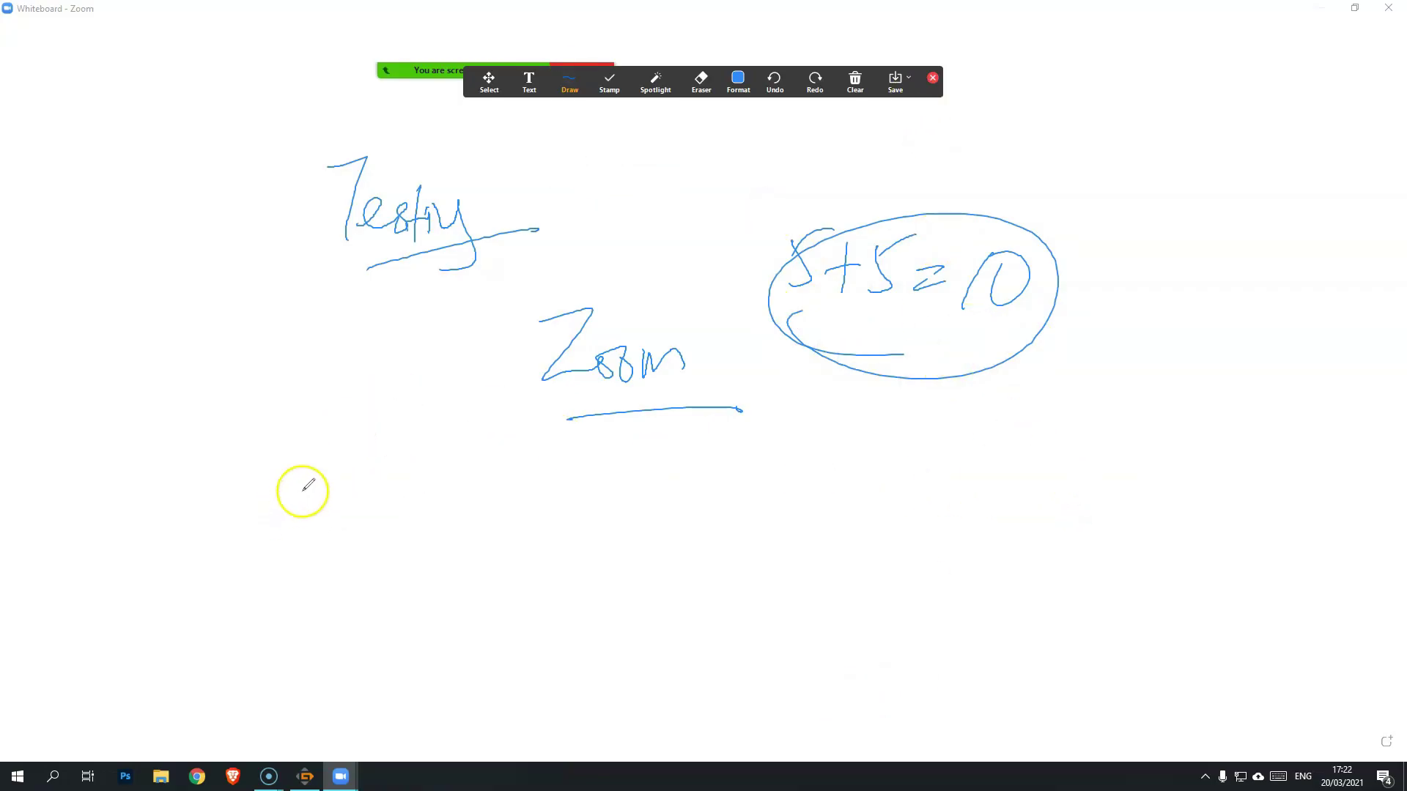
mouse_move(306, 480)
mouse_down()
mouse_move(317, 513)
mouse_move(404, 532)
mouse_move(475, 513)
mouse_up()
mouse_move(612, 487)
mouse_down()
mouse_move(617, 551)
mouse_move(647, 496)
mouse_move(762, 483)
mouse_up()
drag(782, 427, 774, 491)
click(772, 517)
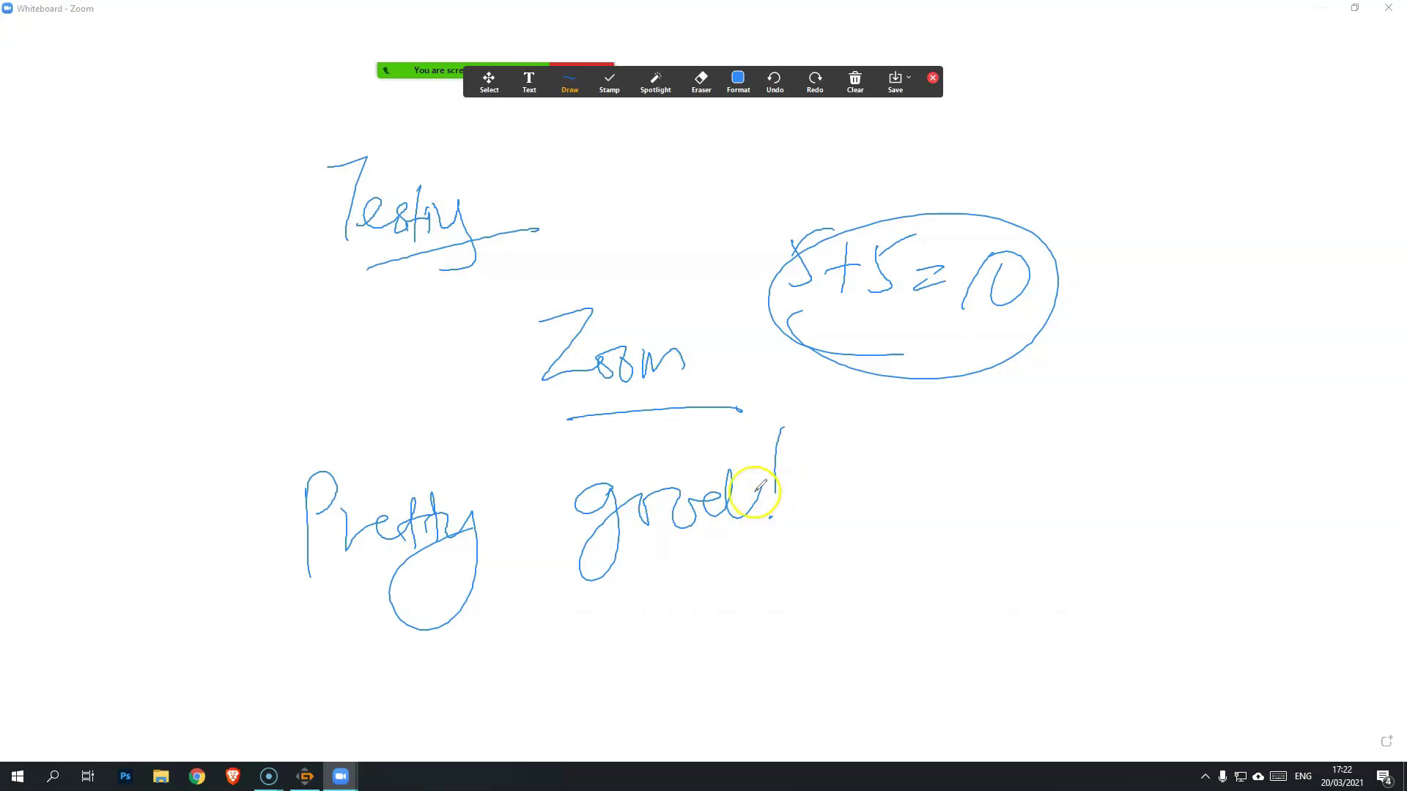
Clear the drawings from the Zoom whiteboard
click(854, 77)
click(920, 94)
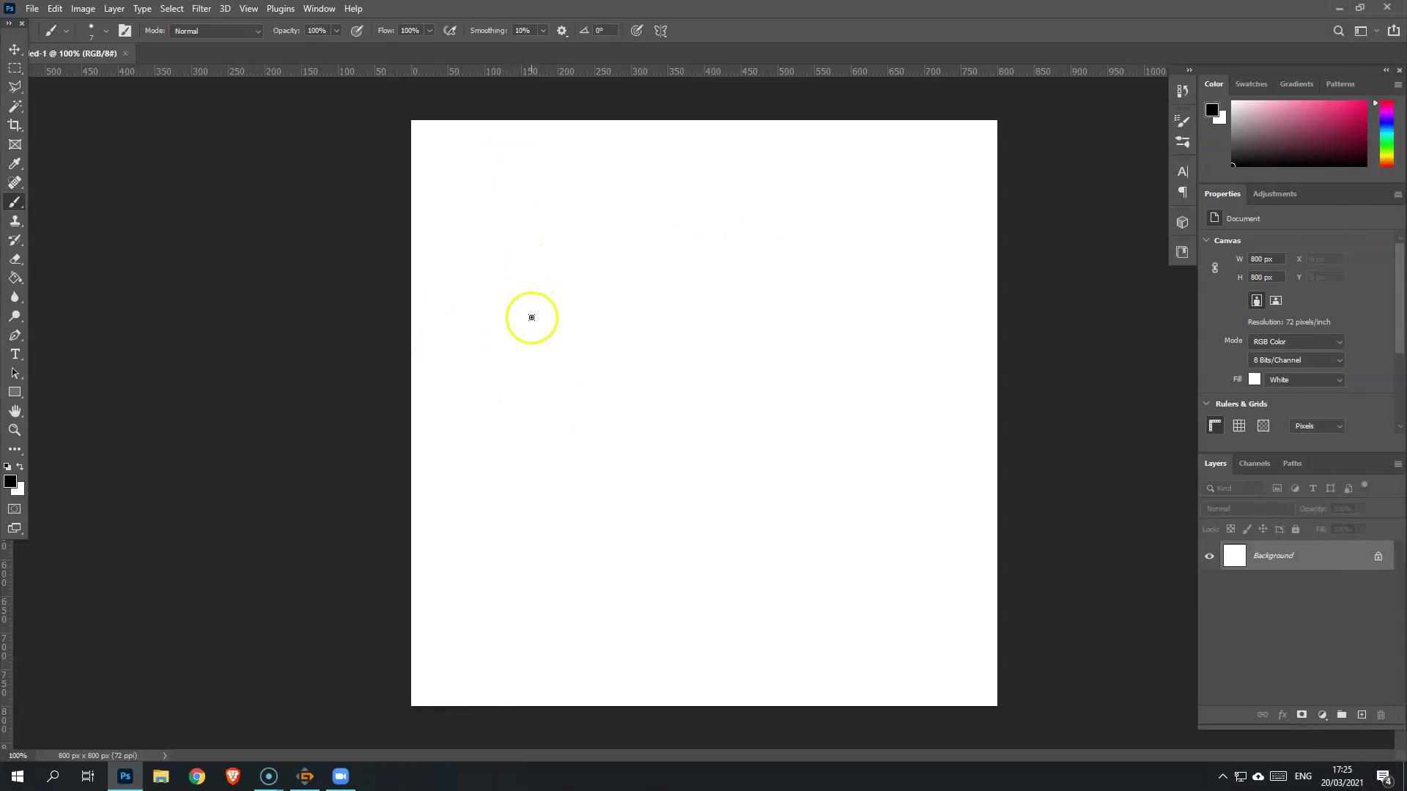
In Photoshop, brush a black ground line and a tree with a flared trunk, scalloped crown and small leaf marks
drag(455, 537, 994, 531)
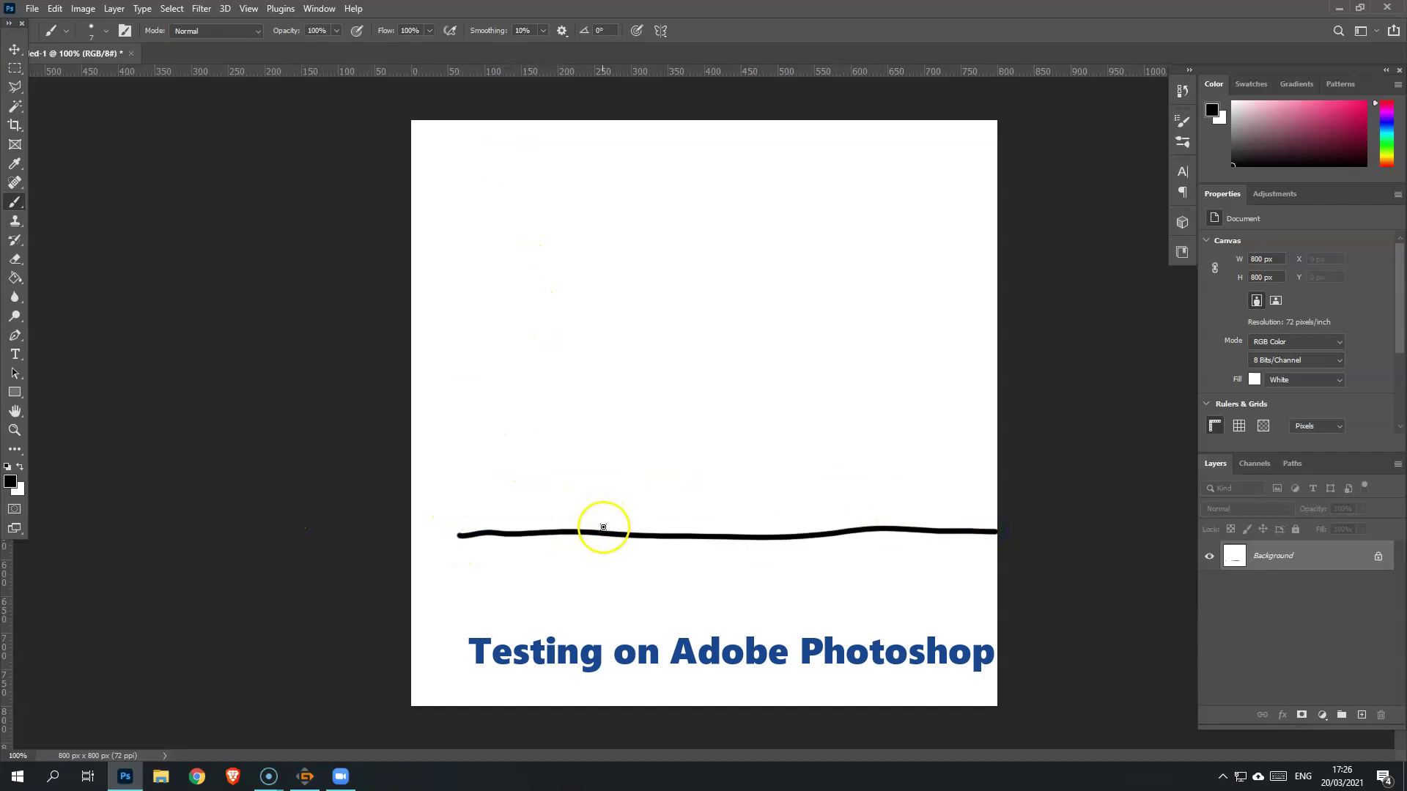
mouse_move(613, 368)
mouse_down()
mouse_move(613, 449)
mouse_move(560, 535)
mouse_up()
drag(638, 367, 668, 543)
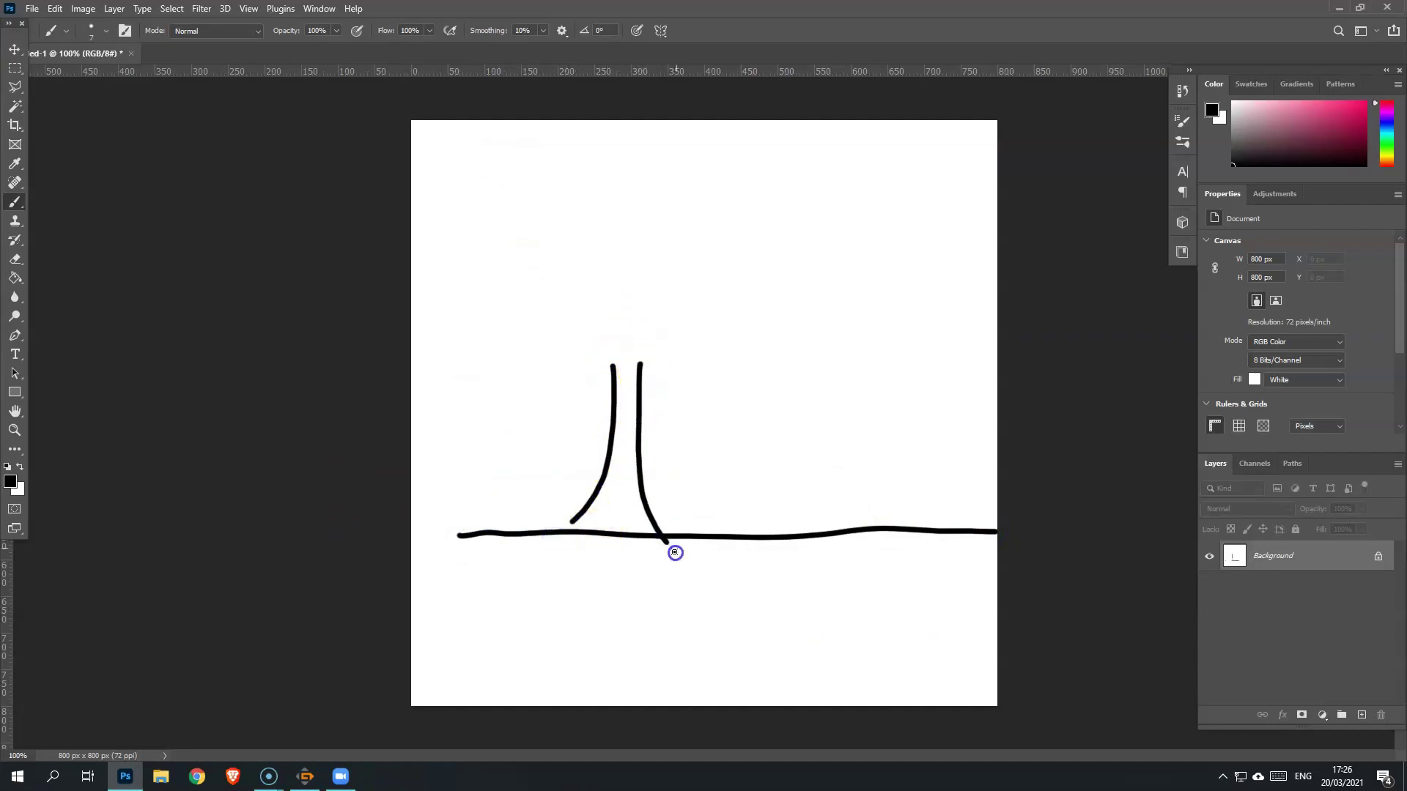
mouse_move(608, 403)
mouse_down()
mouse_move(540, 381)
mouse_move(511, 283)
mouse_move(594, 220)
mouse_move(696, 276)
mouse_move(703, 392)
mouse_move(660, 343)
mouse_up()
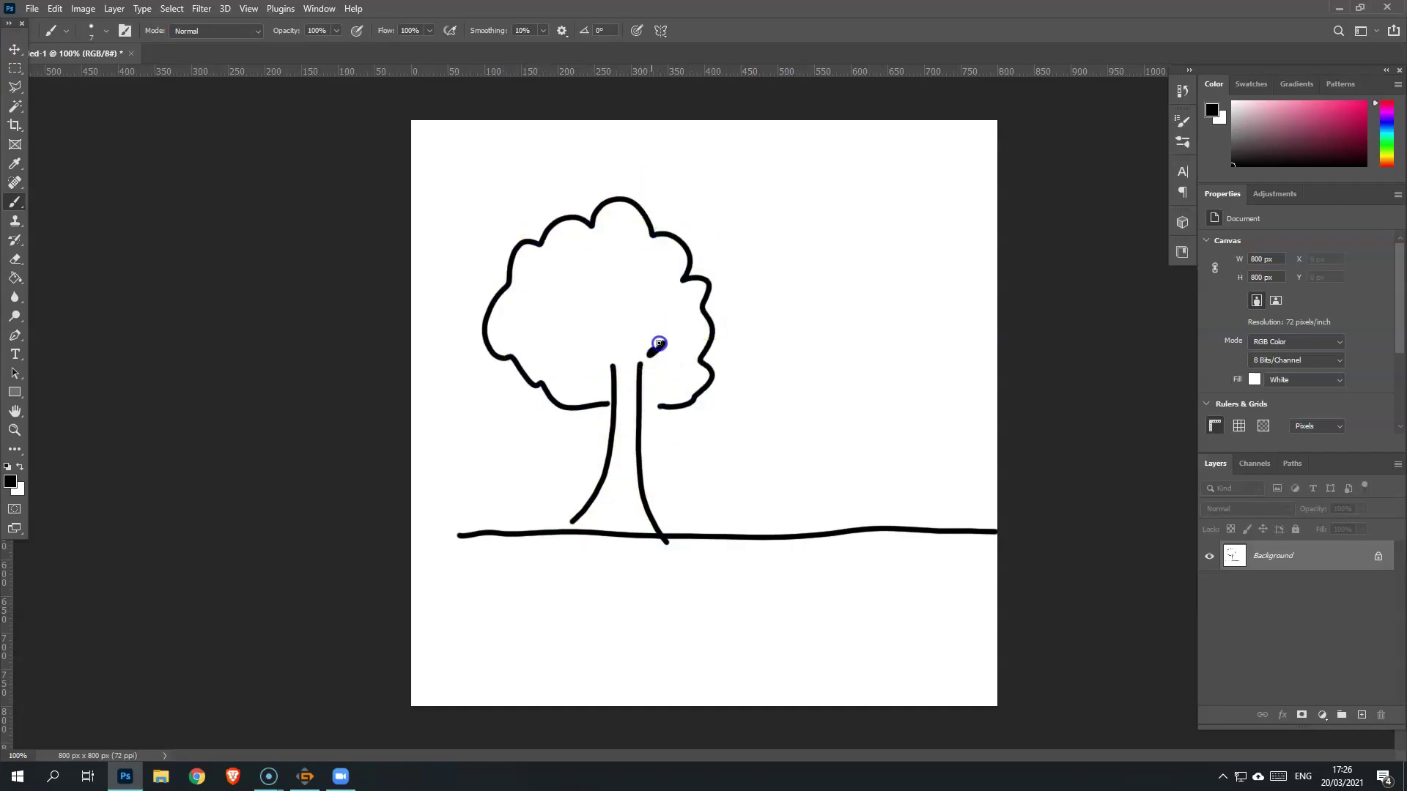
click(623, 350)
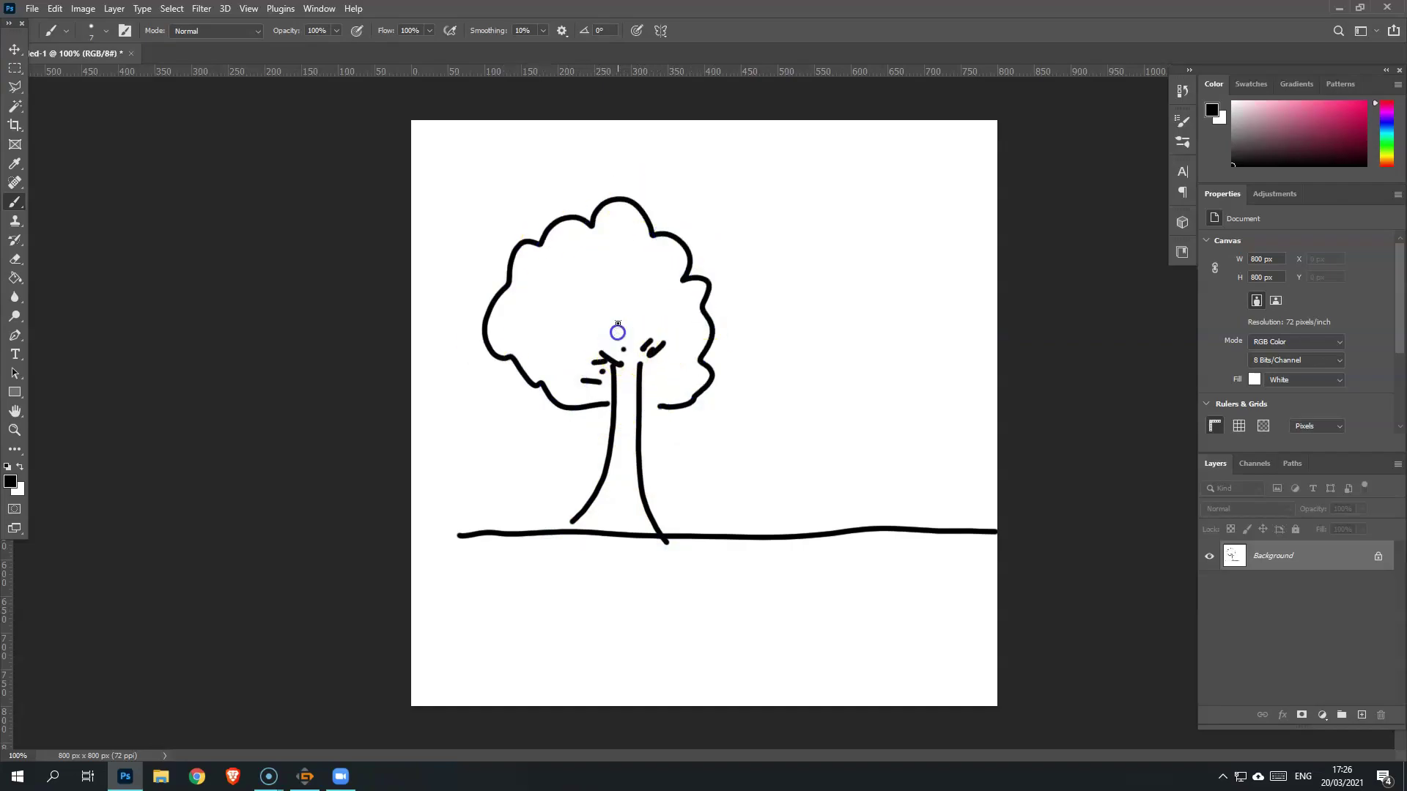
Paint the tree's crown medium green with a soft 67 px brush at 49% hardness
click(106, 31)
drag(123, 81, 113, 77)
drag(174, 112, 115, 112)
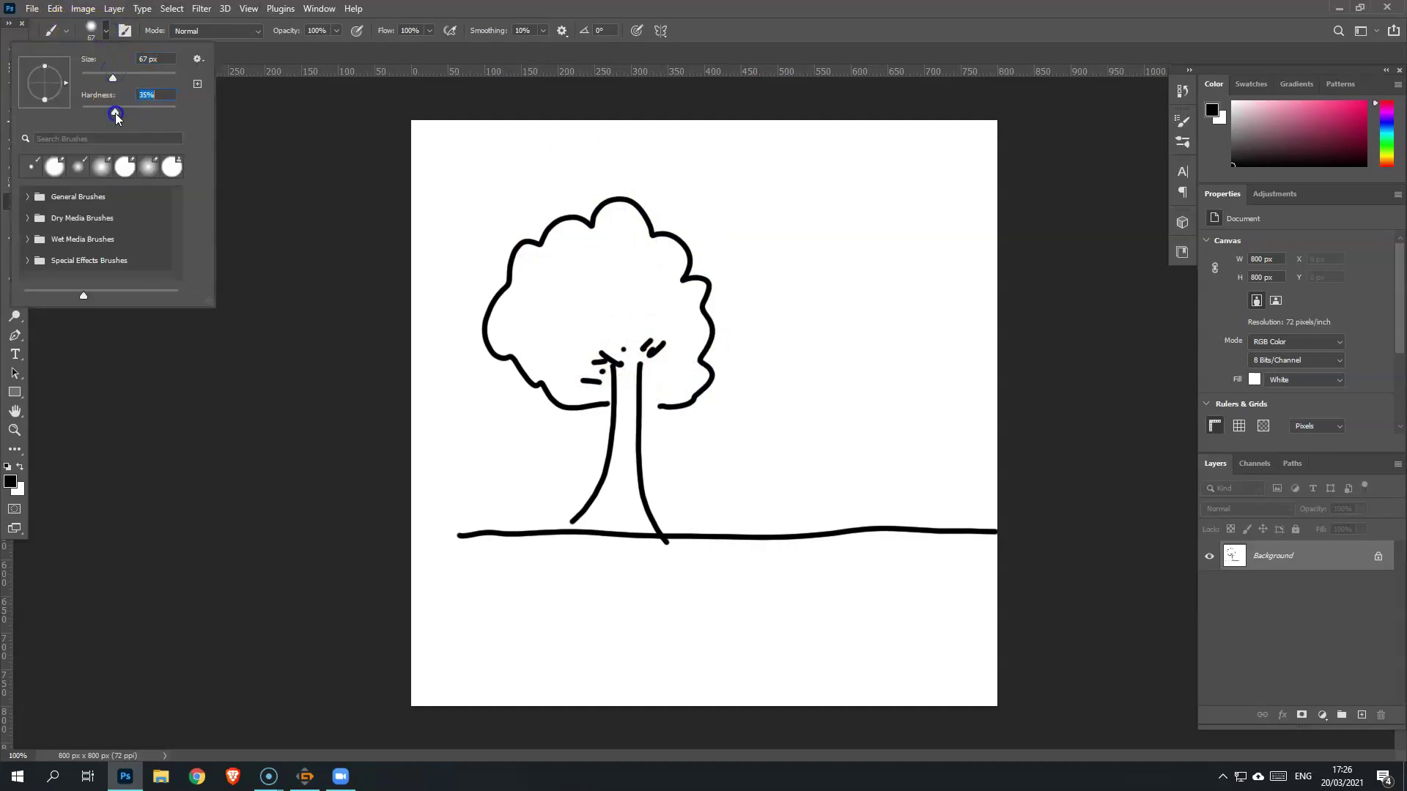
click(1386, 137)
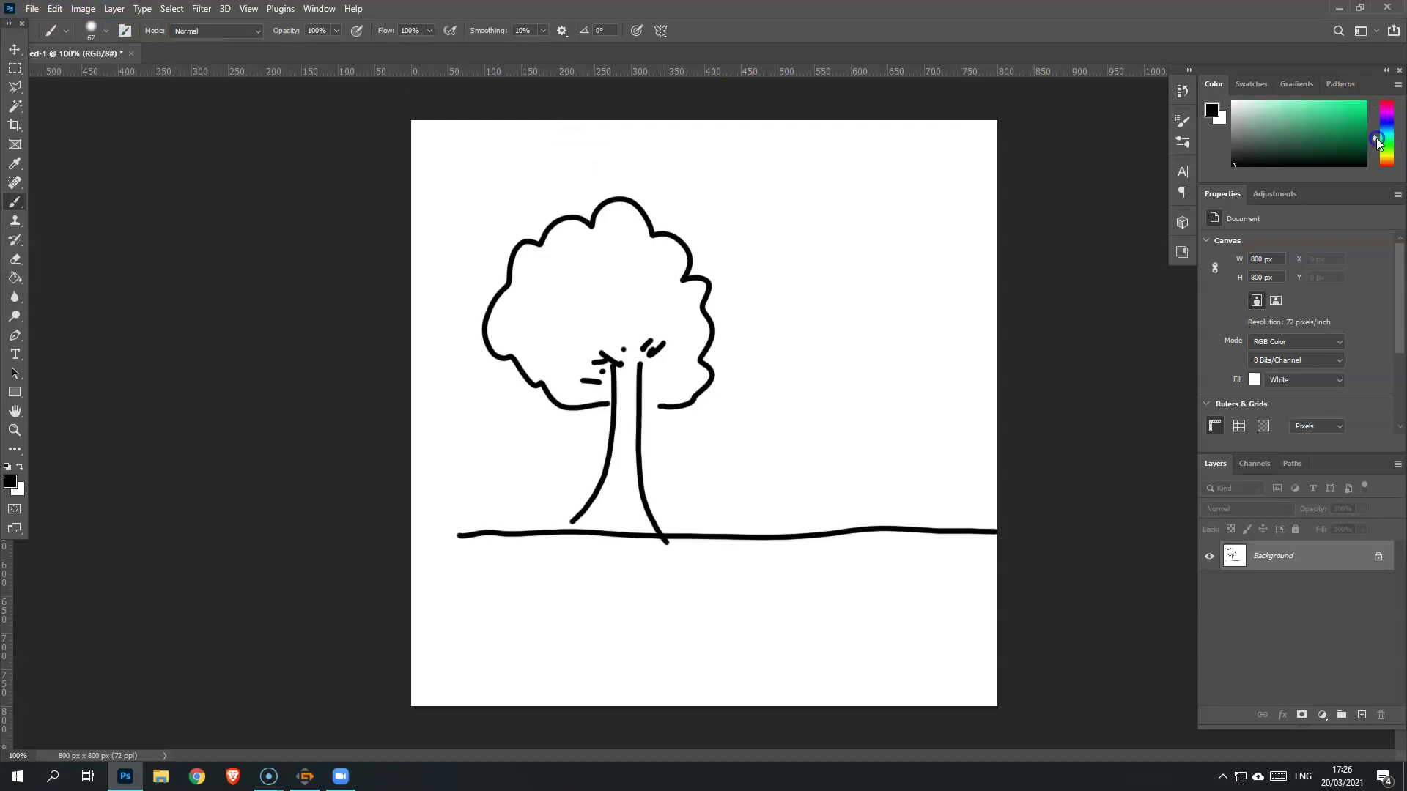
click(1322, 116)
mouse_move(550, 299)
mouse_down()
mouse_move(638, 296)
mouse_move(618, 219)
mouse_move(587, 270)
mouse_move(562, 240)
mouse_move(528, 264)
mouse_move(493, 339)
mouse_move(559, 367)
mouse_move(589, 301)
mouse_move(659, 367)
mouse_move(681, 298)
mouse_move(666, 253)
mouse_up()
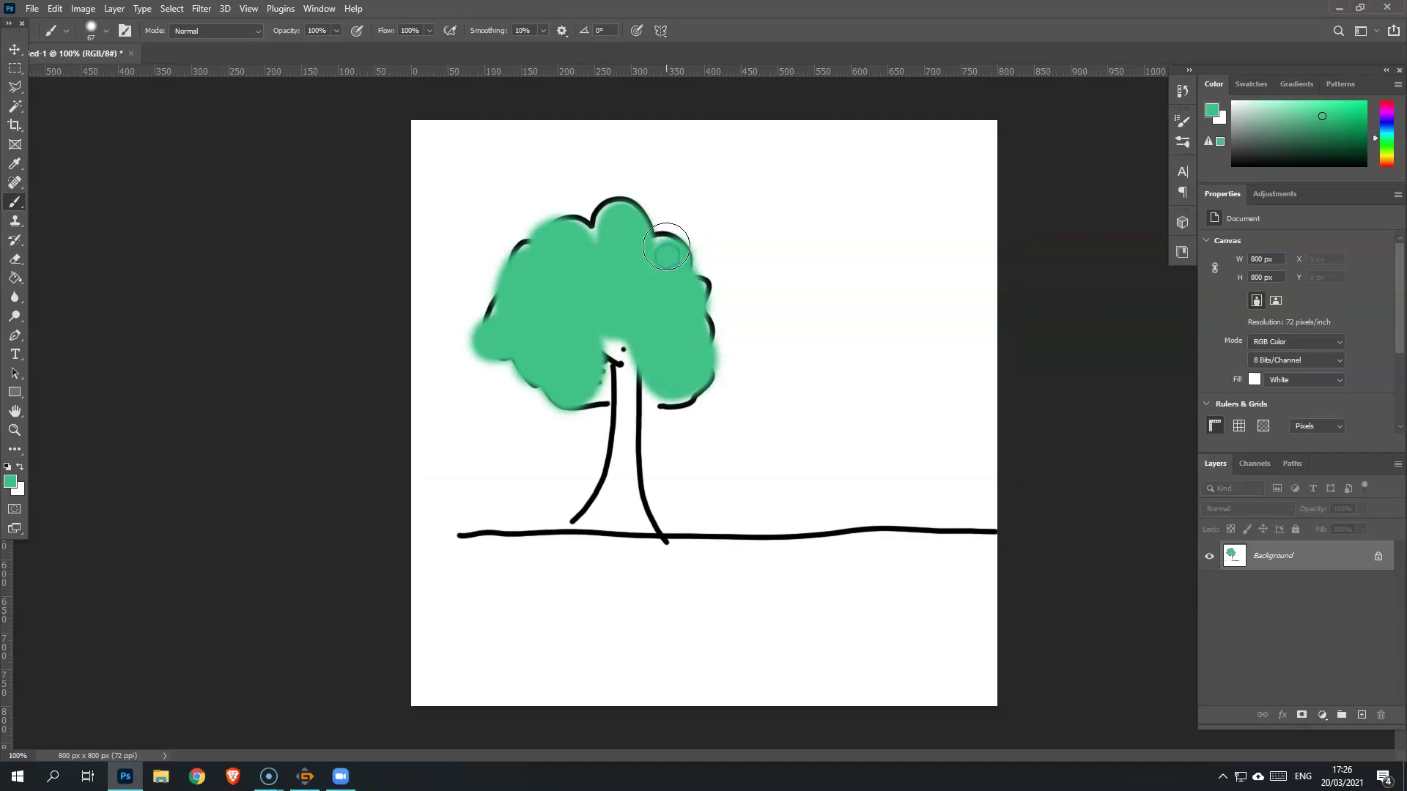
Brush dark green shading patches with a 29 px brush at the crown's upper left and on both sides of the trunk's top
click(1264, 141)
click(107, 31)
click(96, 76)
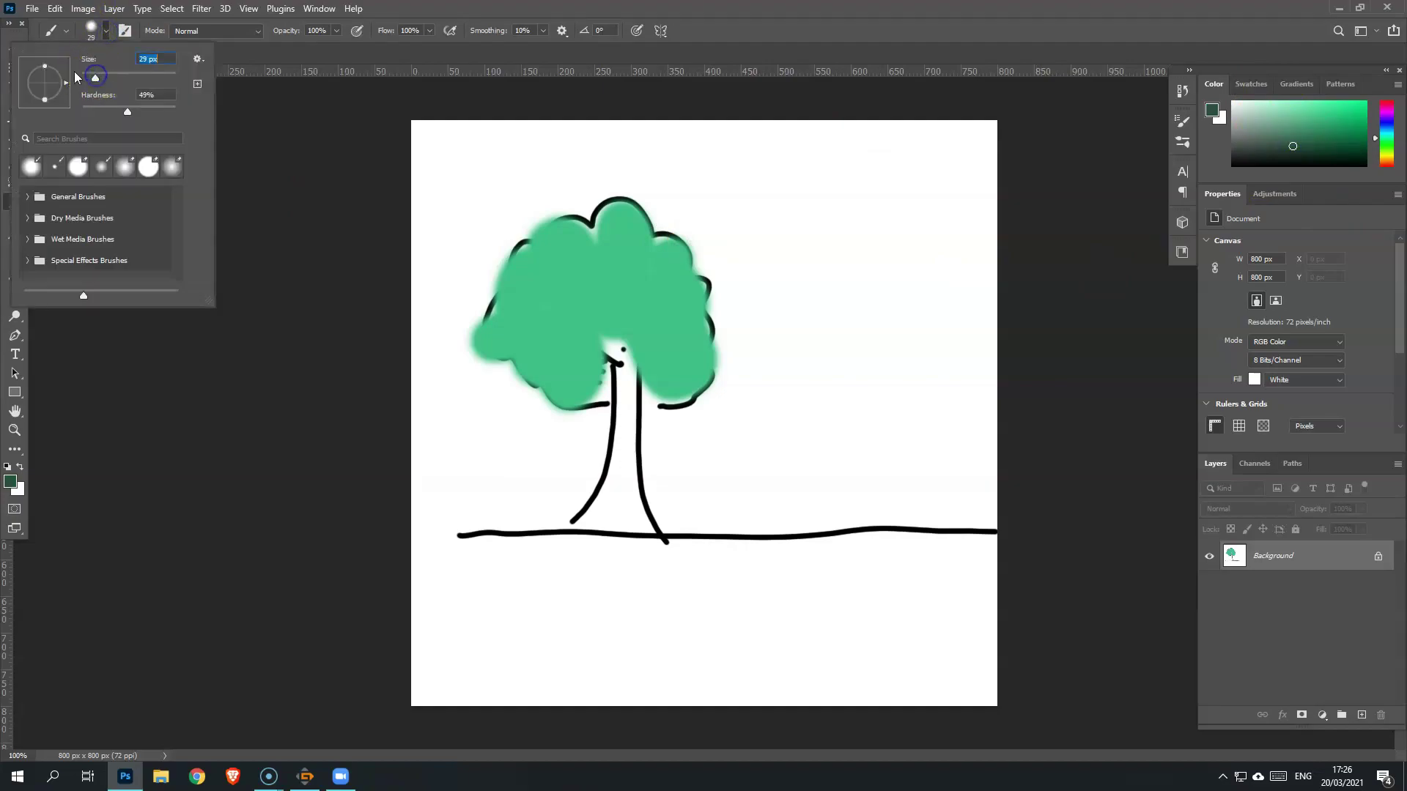
mouse_move(586, 241)
mouse_down()
mouse_move(553, 235)
mouse_move(516, 257)
mouse_move(572, 249)
mouse_move(529, 275)
mouse_up()
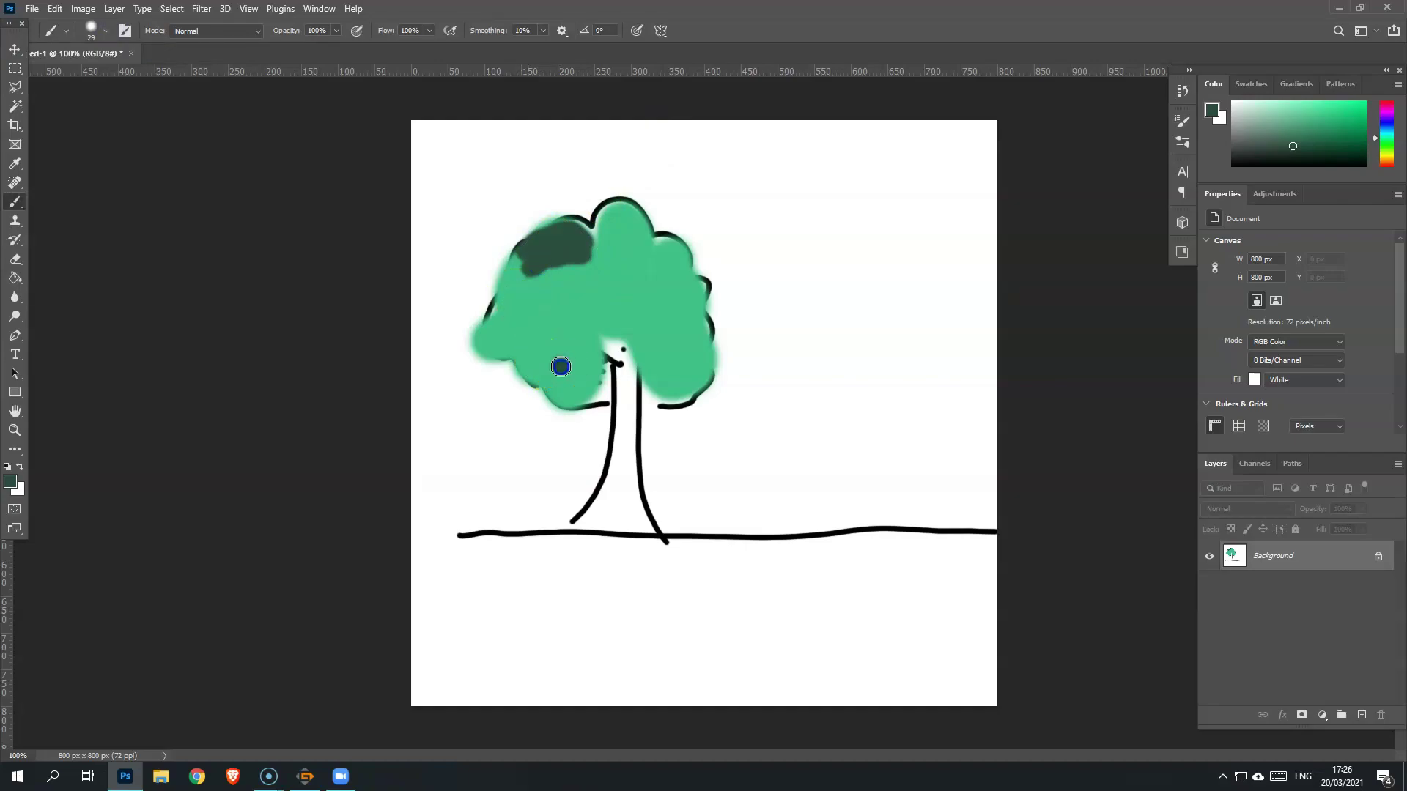
drag(561, 366, 587, 385)
drag(644, 333, 661, 388)
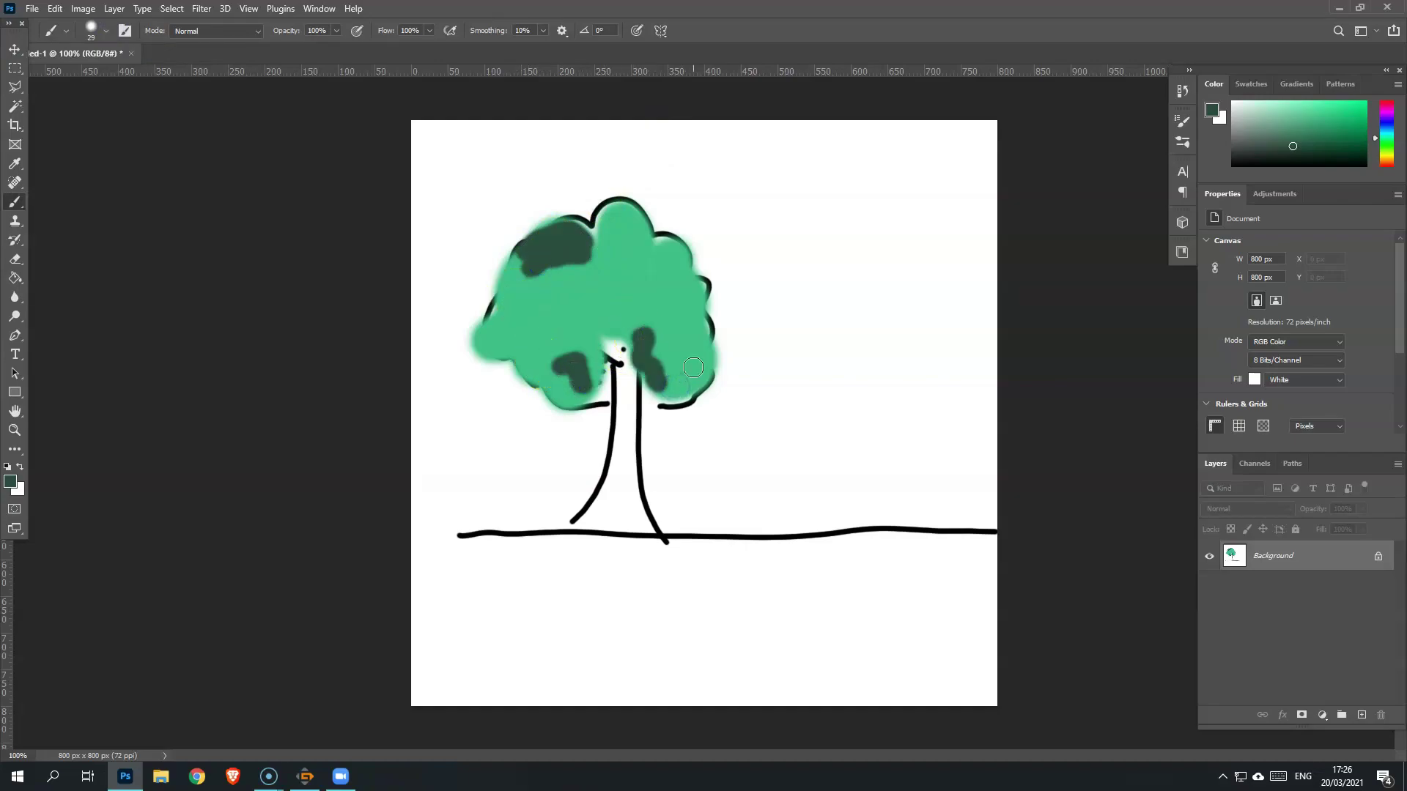
Outline the crown's lower edges and add short curved leaf marks inside it with a black 9 px brush at 54% hardness
click(1231, 165)
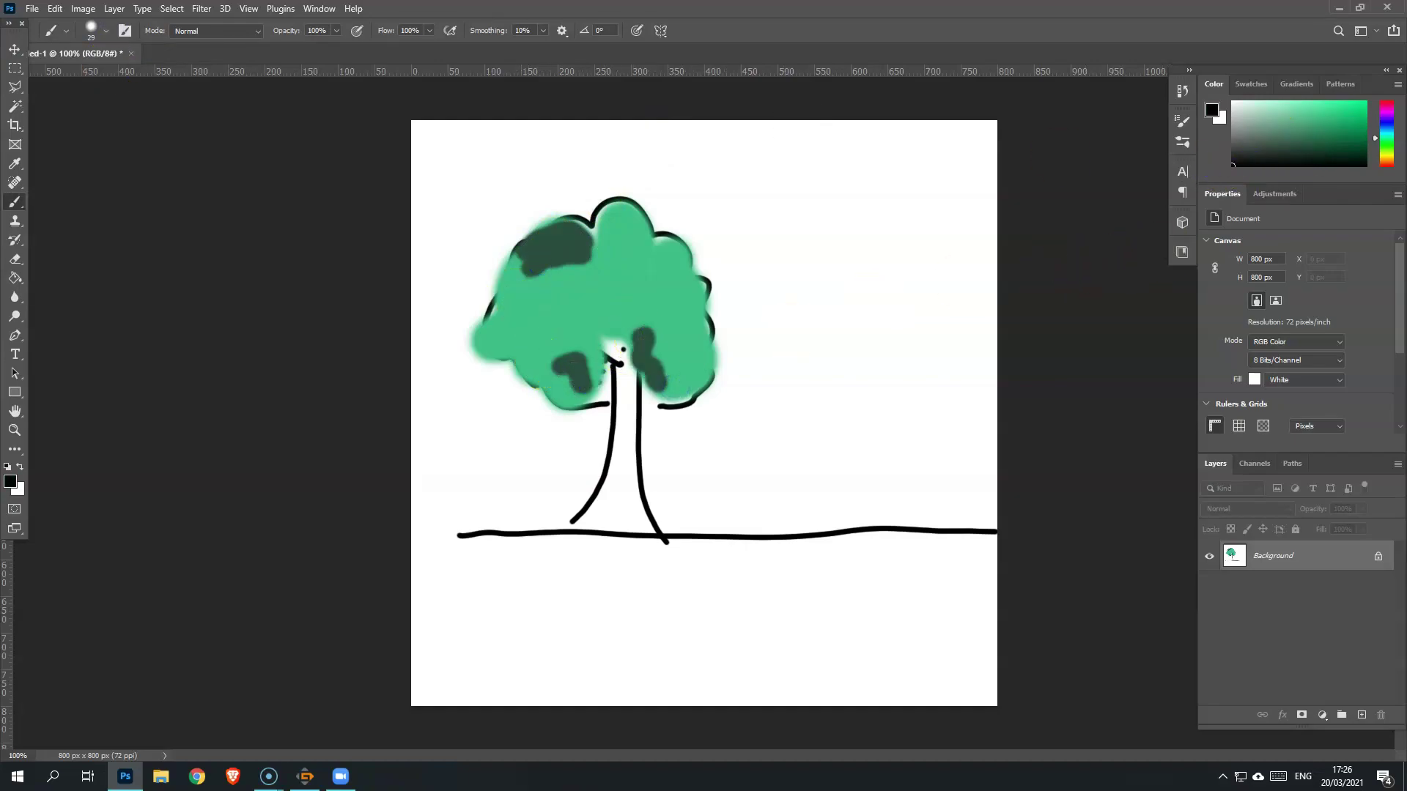
click(101, 29)
drag(97, 73, 133, 111)
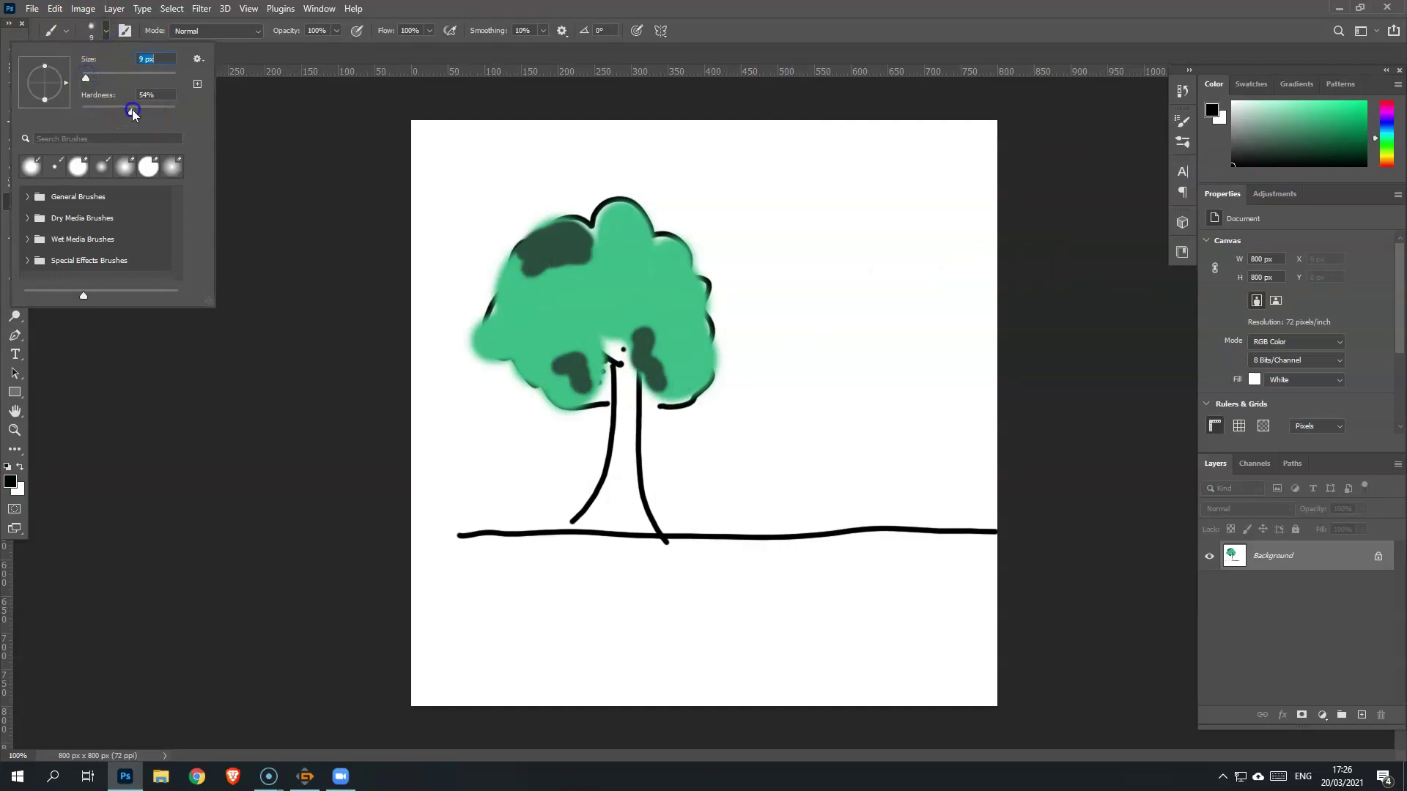
click(349, 53)
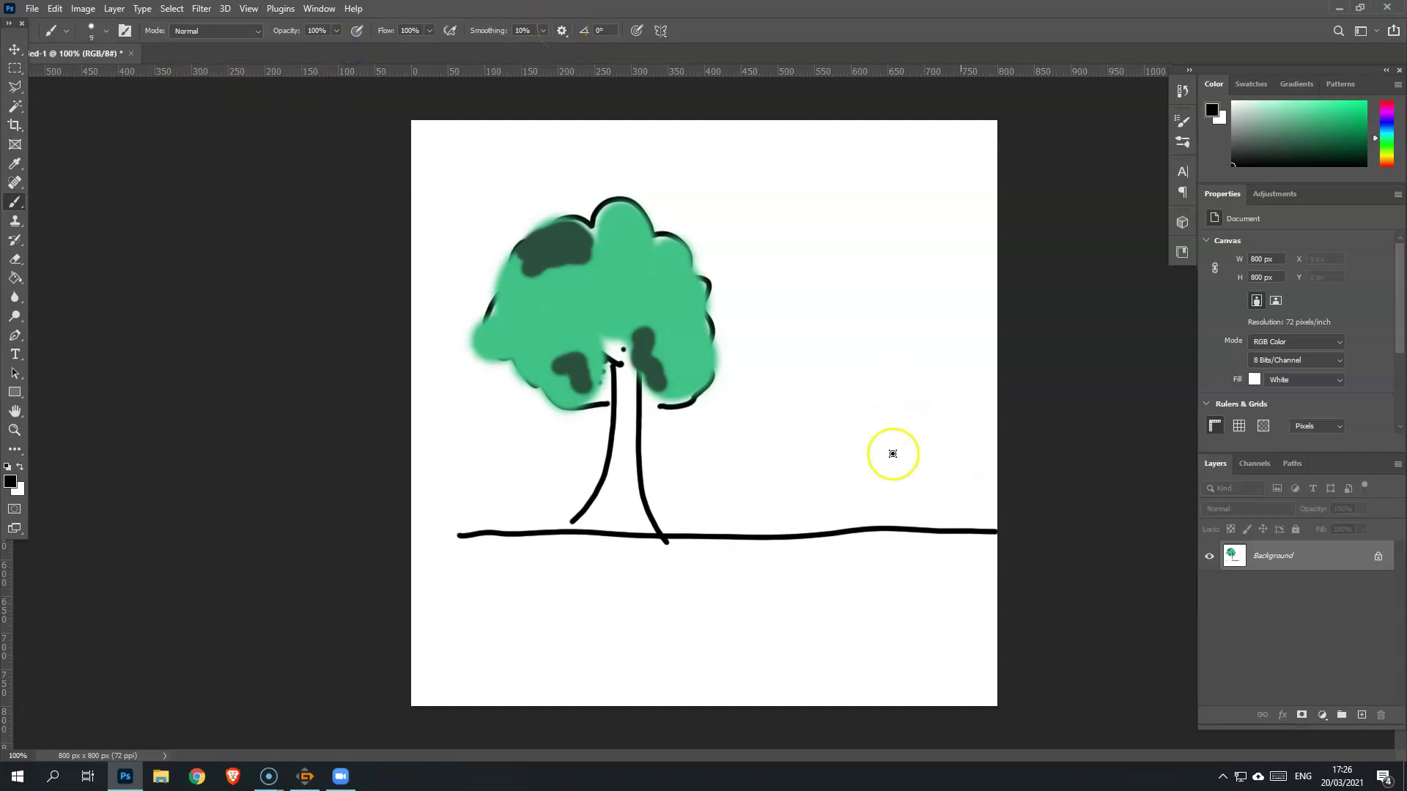
drag(654, 342, 646, 361)
click(622, 349)
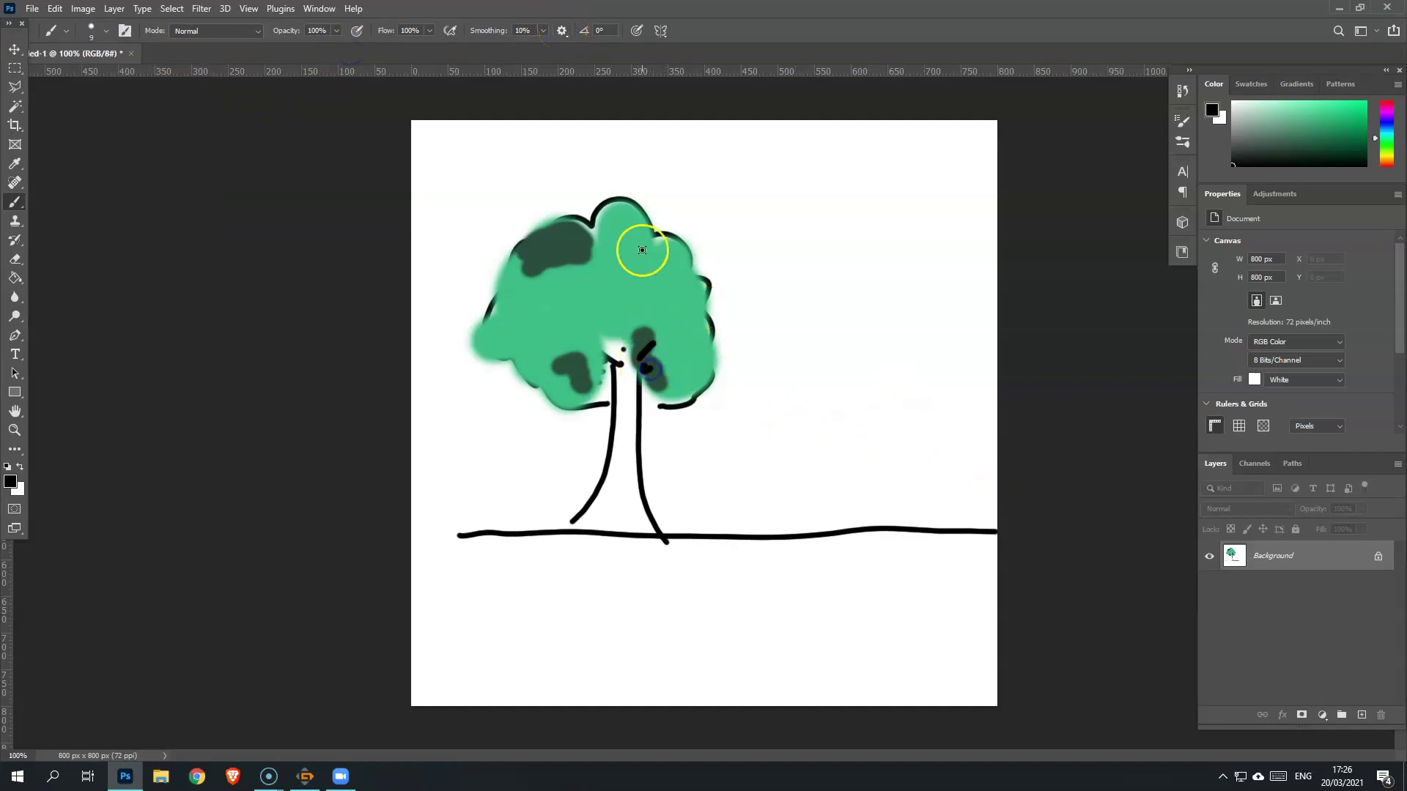
mouse_move(542, 339)
mouse_down()
mouse_move(521, 311)
mouse_move(475, 334)
mouse_move(597, 415)
mouse_up()
drag(638, 358, 649, 370)
drag(672, 401, 708, 331)
mouse_move(684, 262)
mouse_down()
mouse_move(654, 248)
mouse_move(640, 258)
mouse_up()
mouse_move(562, 286)
mouse_down()
mouse_move(597, 250)
mouse_move(591, 230)
mouse_up()
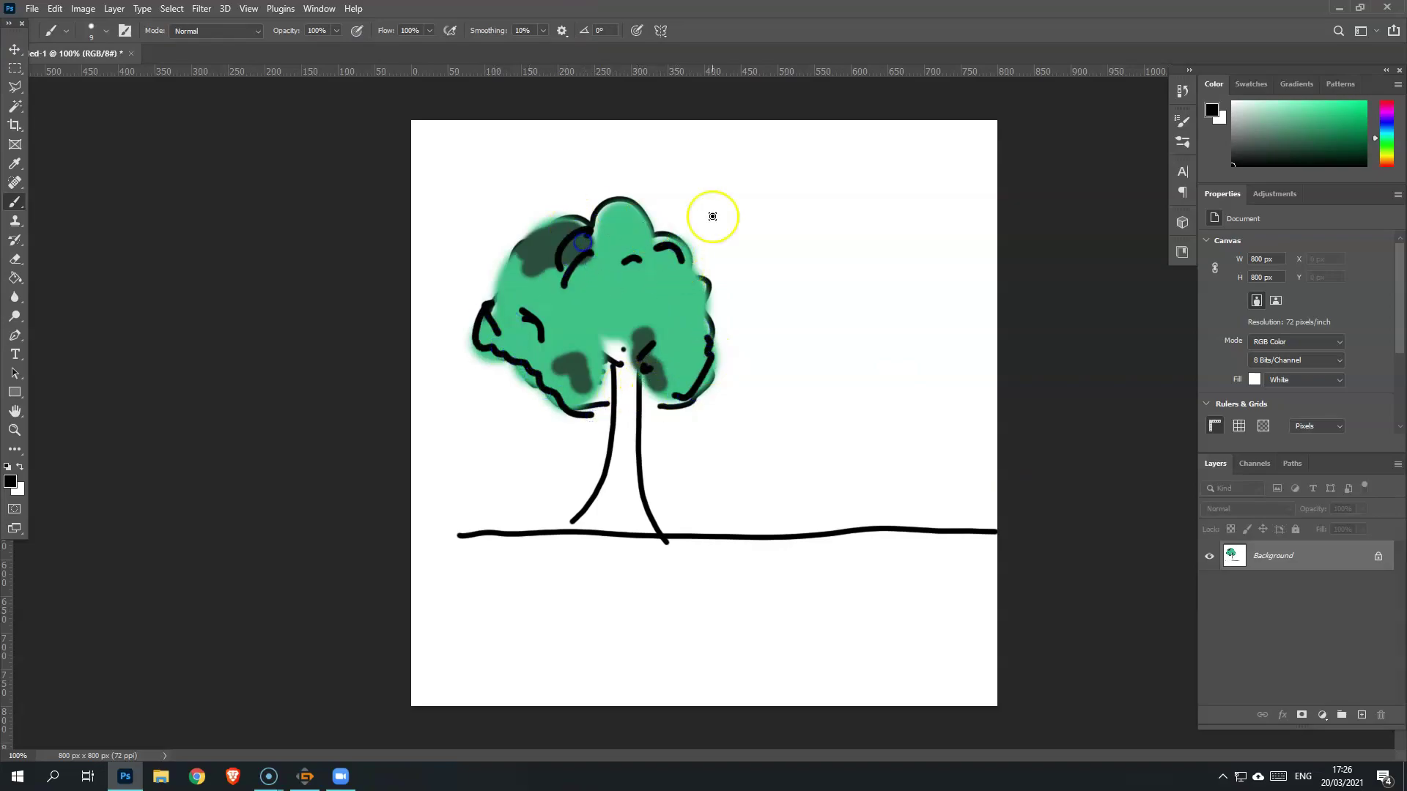
Draw a black house on the ground line beside the tree, with a gabled roof, side wall and arched door with a knob
mouse_move(784, 336)
mouse_down()
mouse_move(744, 402)
mouse_move(839, 425)
mouse_move(888, 323)
mouse_move(949, 386)
mouse_up()
drag(813, 398, 887, 396)
drag(904, 402, 892, 483)
drag(803, 415, 920, 523)
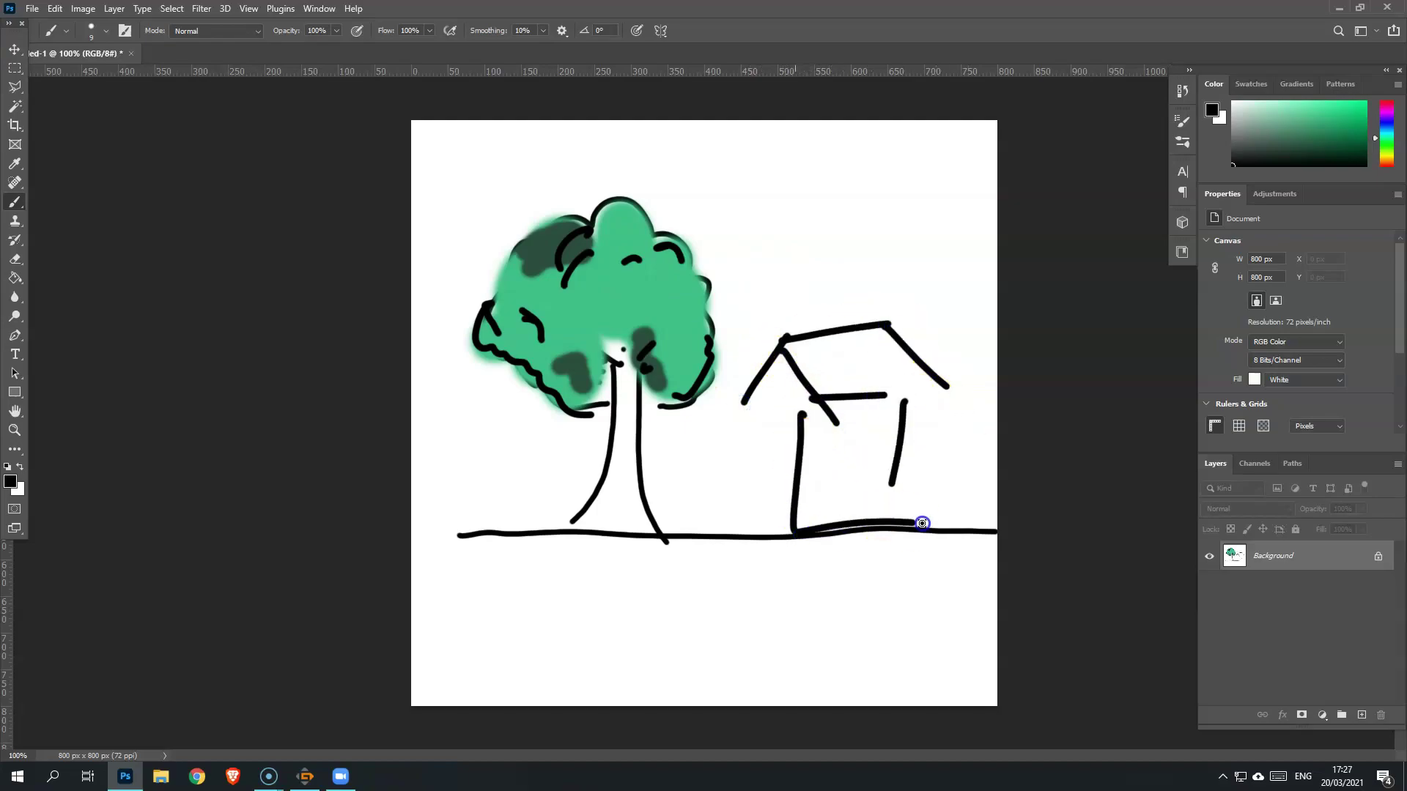
drag(904, 472, 894, 533)
mouse_move(756, 418)
mouse_down()
mouse_move(813, 531)
mouse_move(835, 462)
mouse_move(872, 524)
mouse_up()
drag(858, 482, 861, 491)
Draw two curved path edges running from below the house door towards the lower left and lower right of the canvas
drag(822, 561, 511, 645)
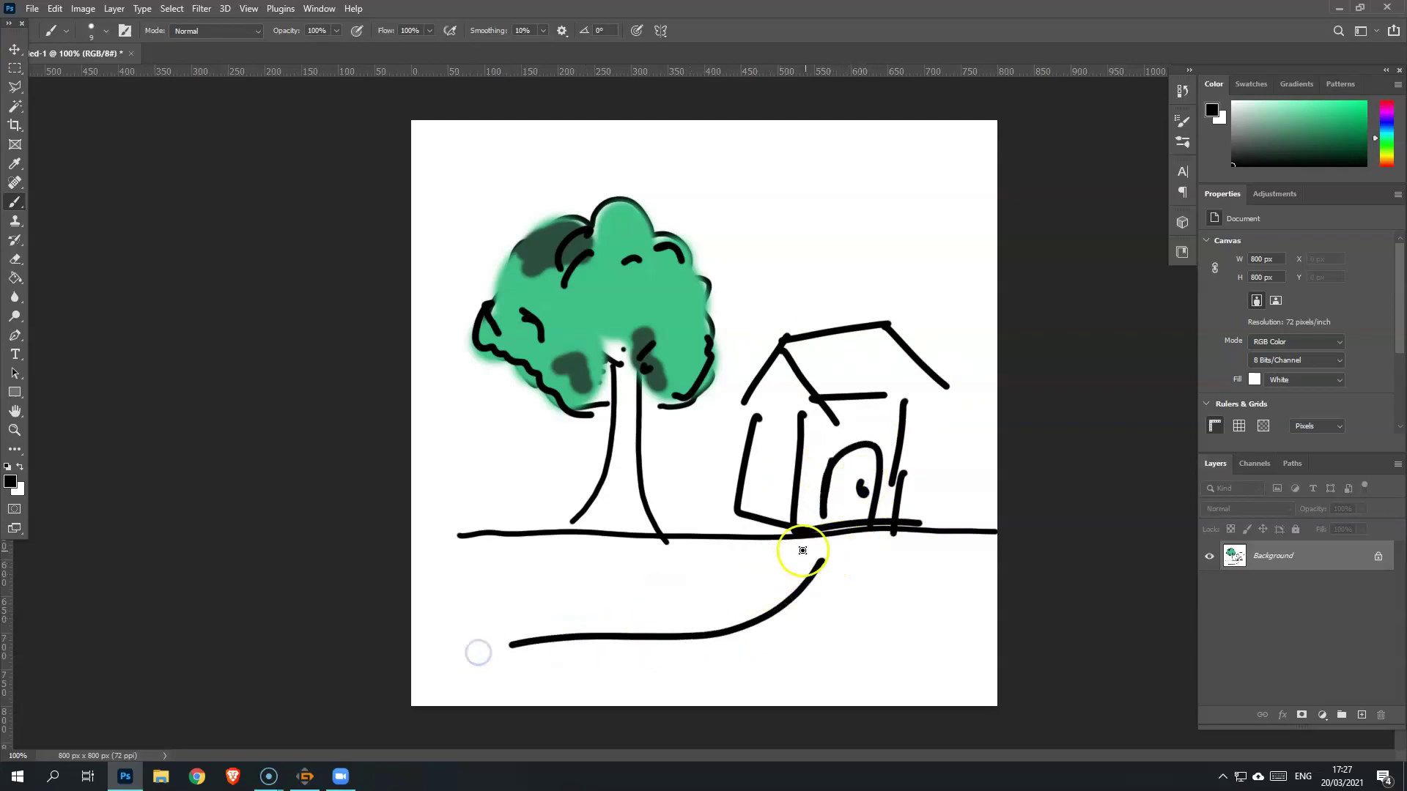
mouse_move(850, 546)
mouse_down()
mouse_move(1001, 665)
mouse_move(1123, 686)
mouse_up()
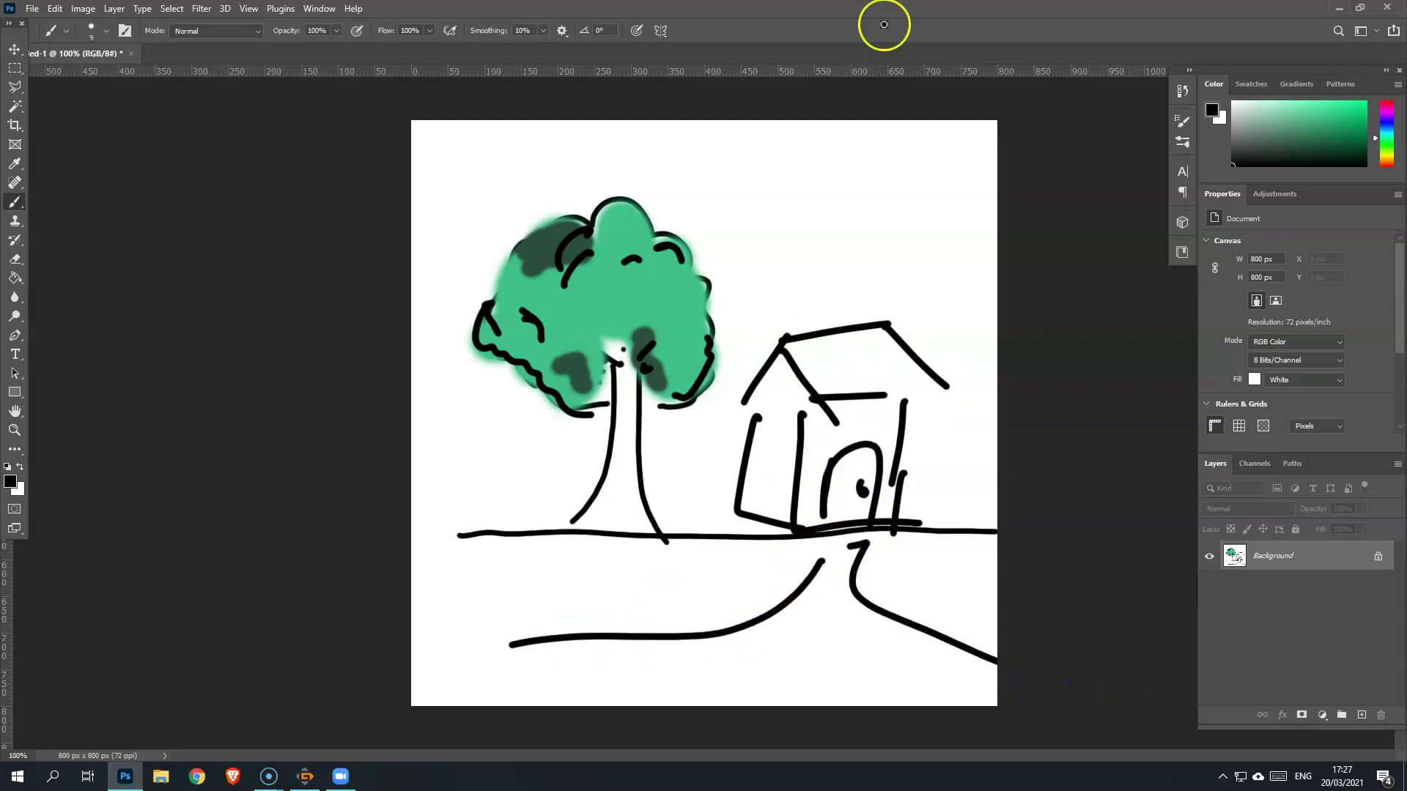
Handwrite "1 2 3" above the house and underline the numbers with one long stroke
click(757, 203)
drag(757, 203, 751, 245)
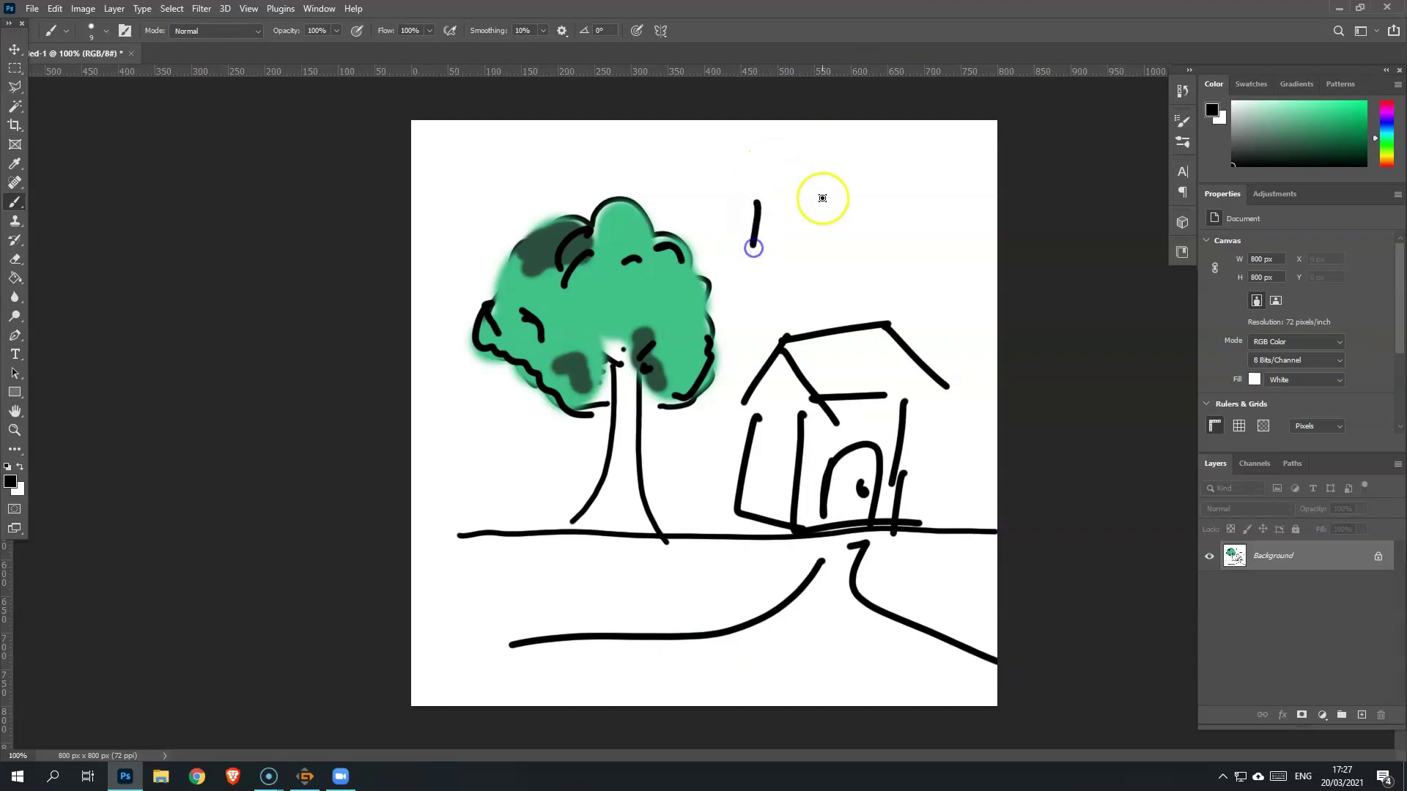
mouse_move(806, 191)
mouse_down()
mouse_move(833, 189)
mouse_move(832, 240)
mouse_up()
mouse_move(878, 191)
mouse_down()
mouse_move(914, 185)
mouse_move(870, 235)
mouse_up()
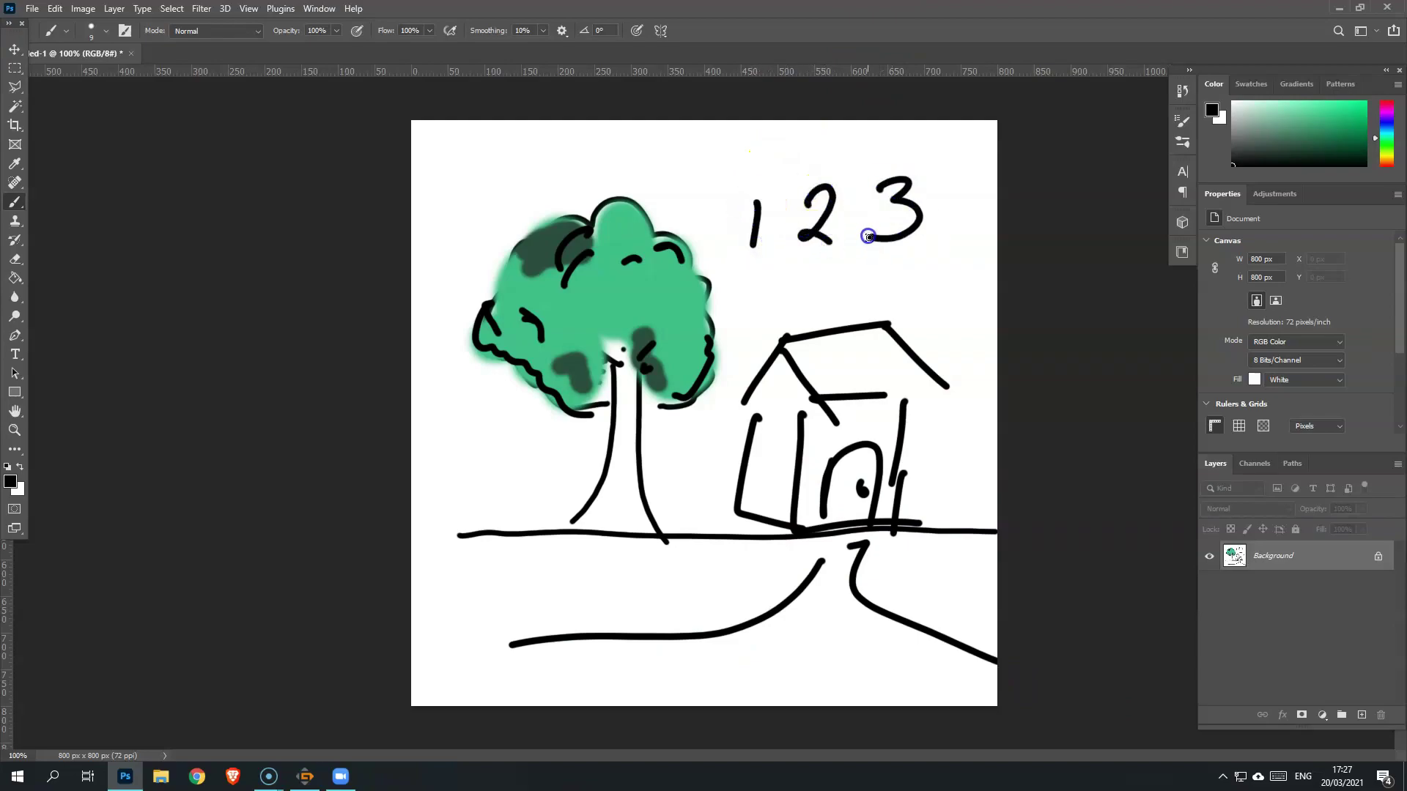
drag(759, 276, 927, 265)
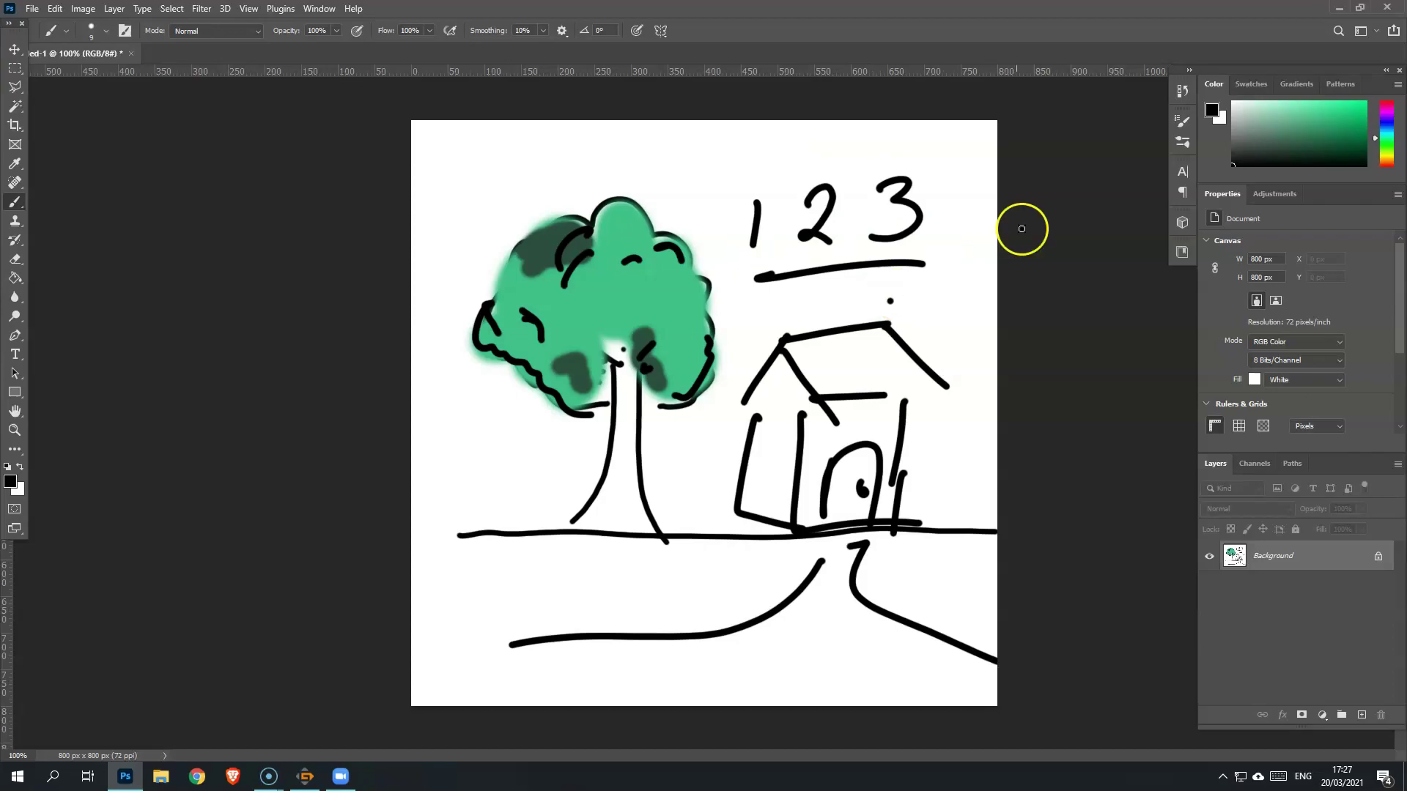